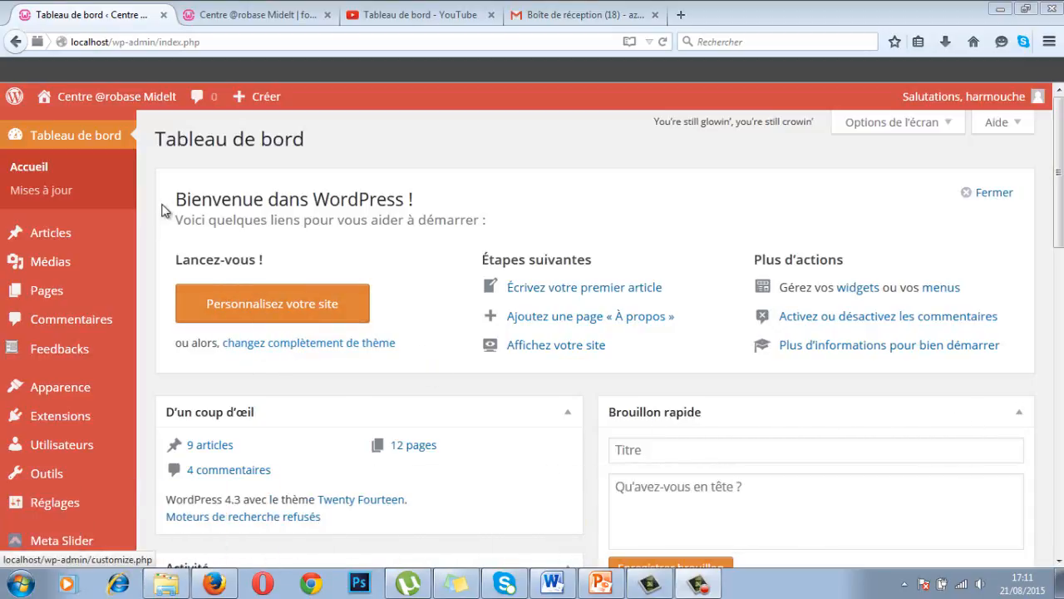
Step: Open the general settings and review the site title, slogan, web addresses and administration e-mail
mouse_move(57, 505)
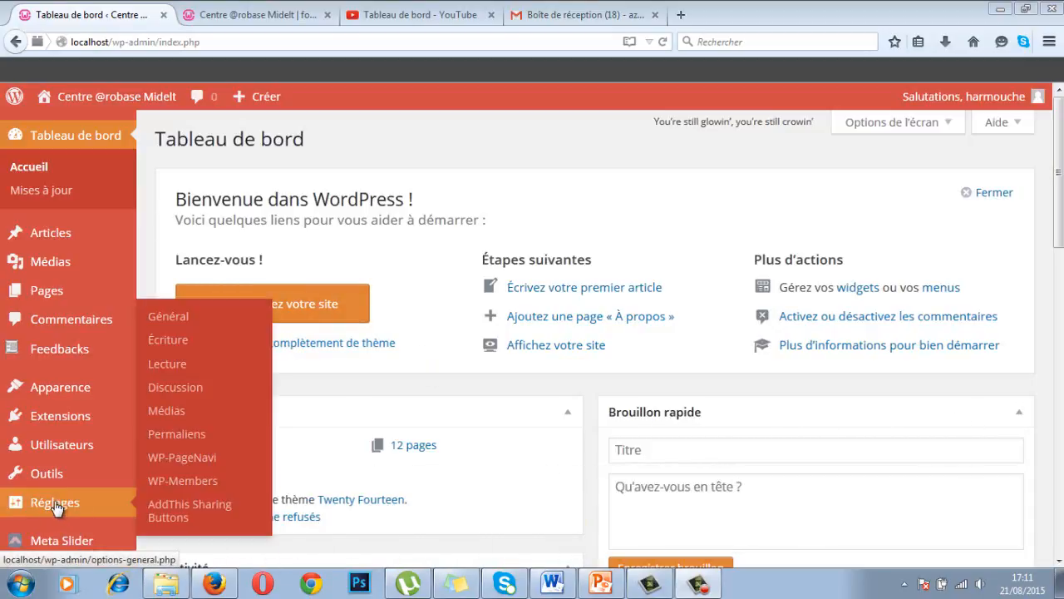
left_click(171, 320)
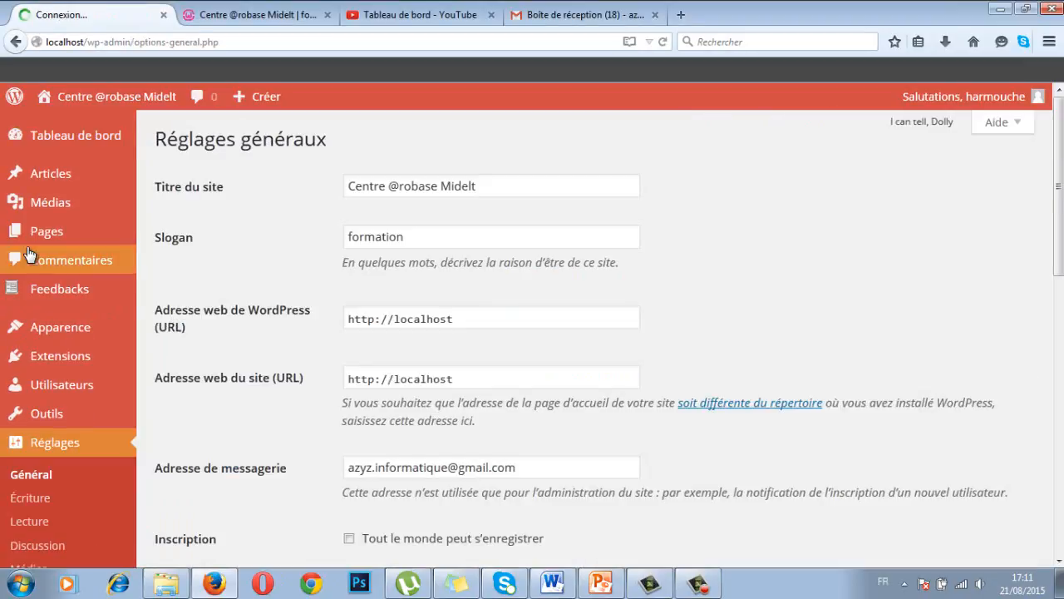
left_click(57, 267)
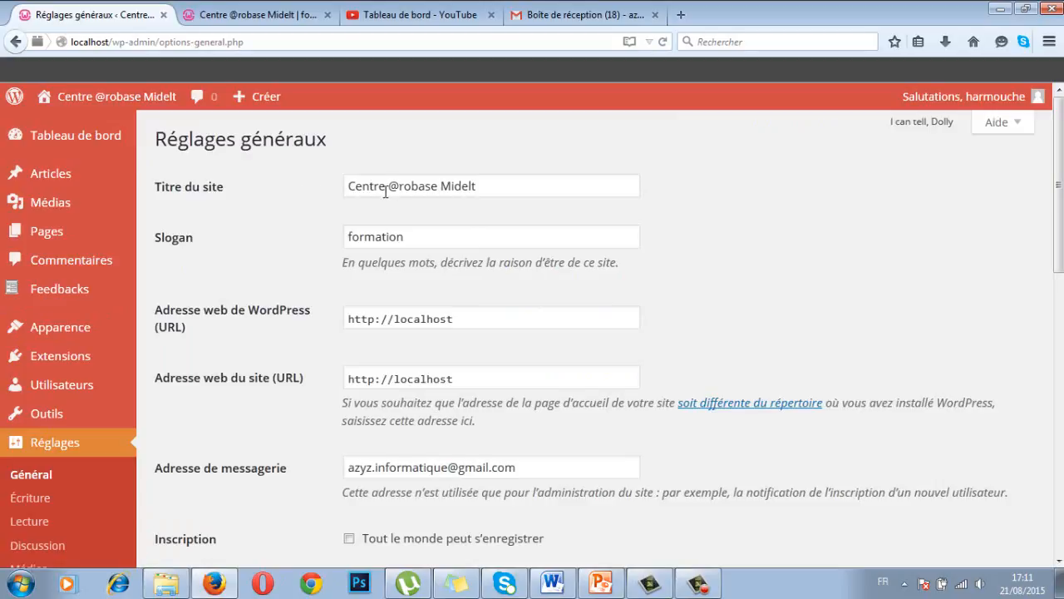
scroll(413, 236, "down", 2)
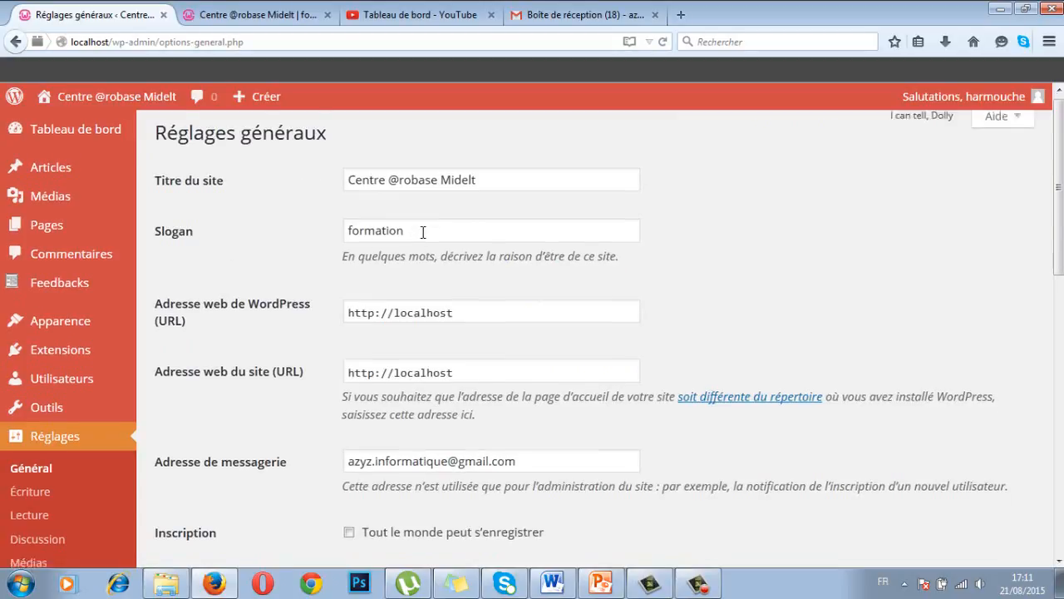
scroll(267, 238, "up", 1)
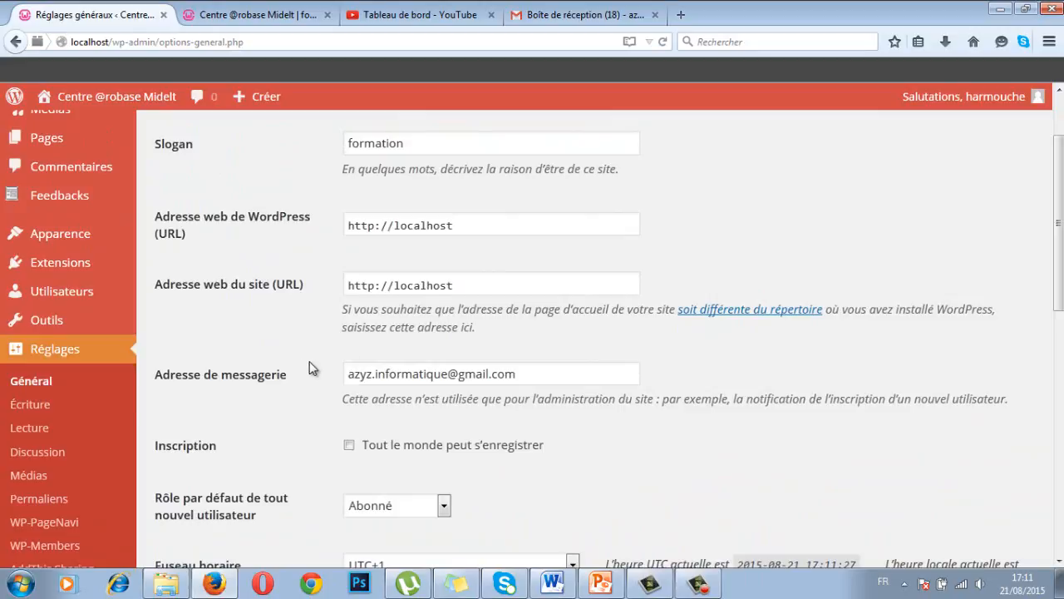
scroll(306, 361, "down", 2)
scroll(306, 369, "down", 1)
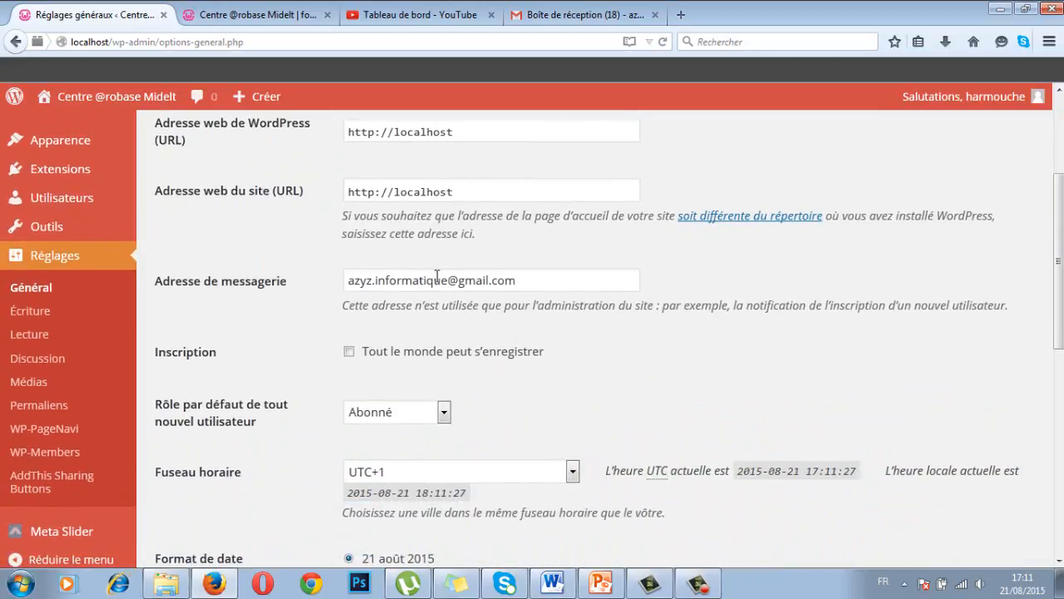
left_click_drag(531, 277, 328, 289)
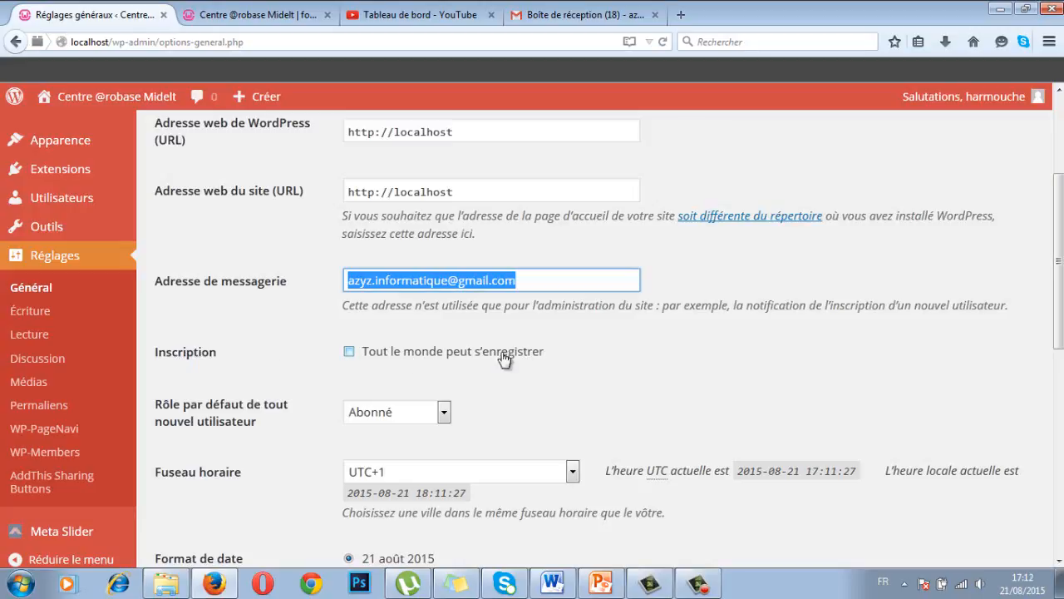
Step: Try allowing everyone to register, revert that option, and view the default roles available for new users
left_click(349, 352)
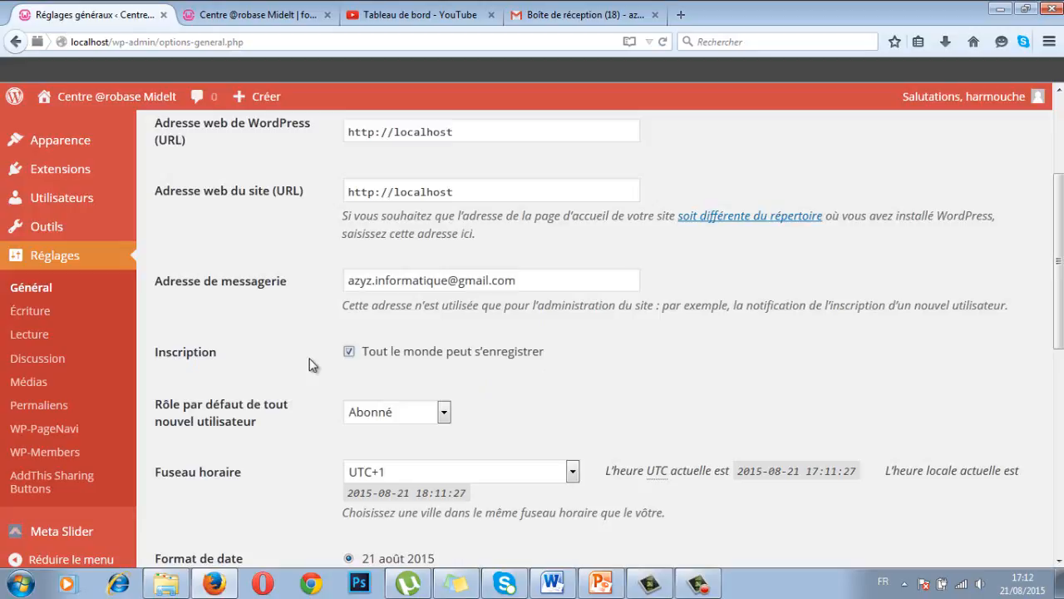
left_click(349, 351)
left_click(389, 416)
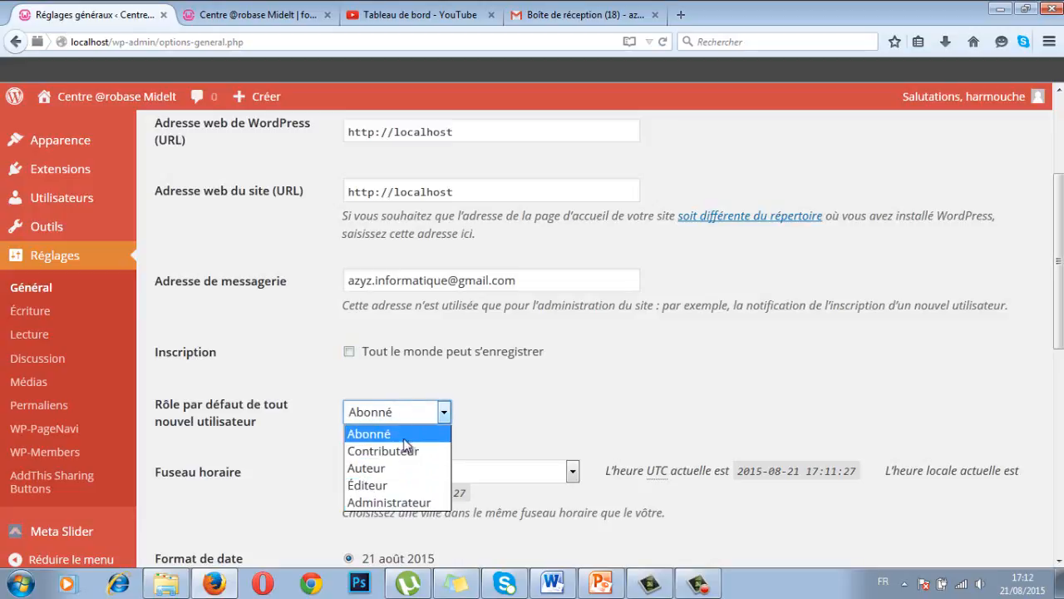
left_click(415, 385)
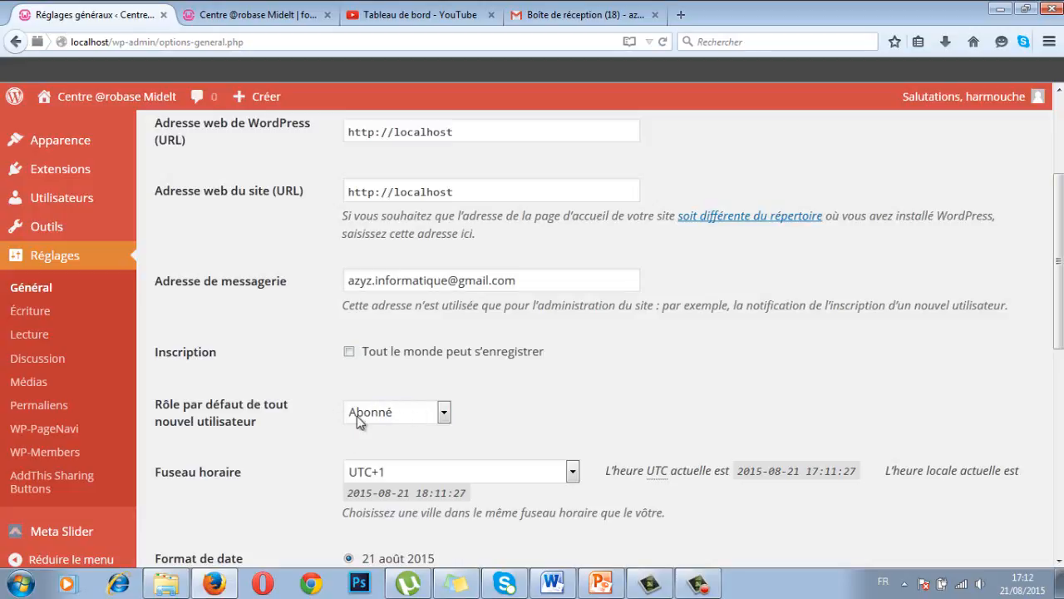
Step: Review the time zone, date format, time format and week start settings, and check the calendar on the public site
scroll(347, 387, "down", 2)
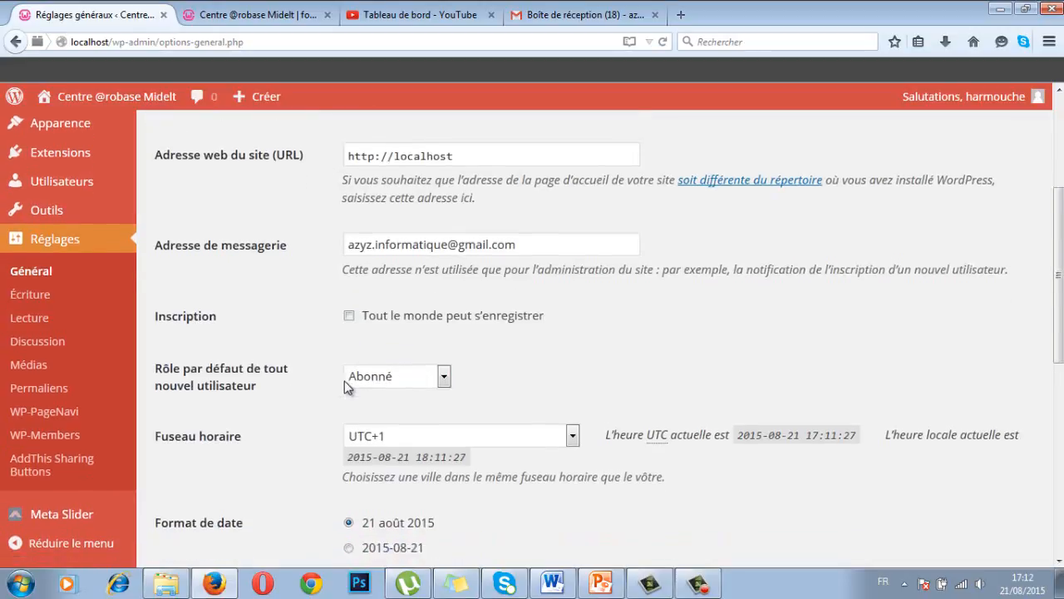
scroll(346, 387, "down", 2)
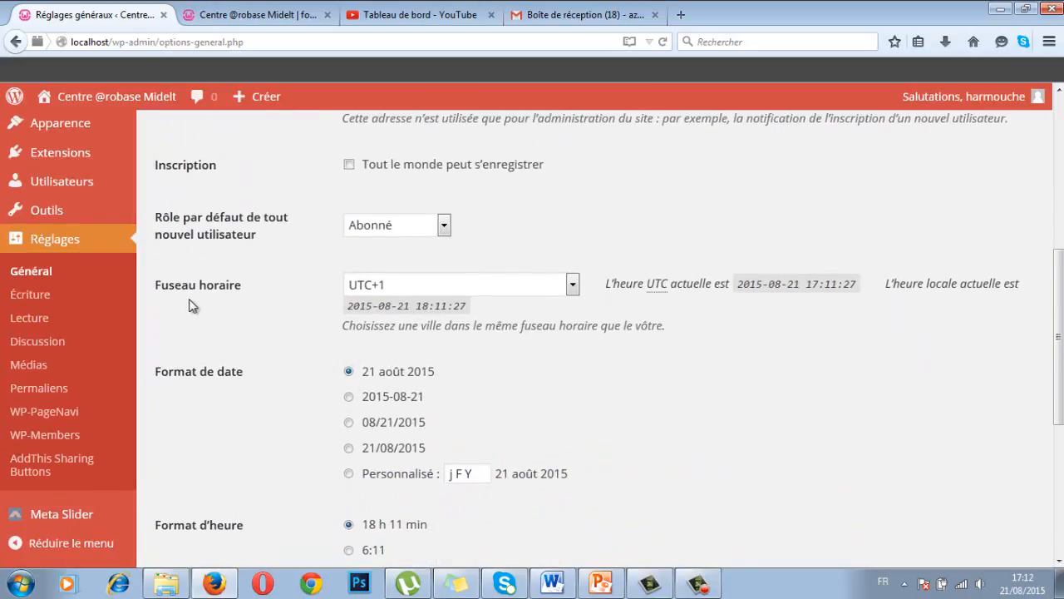
left_click(408, 284)
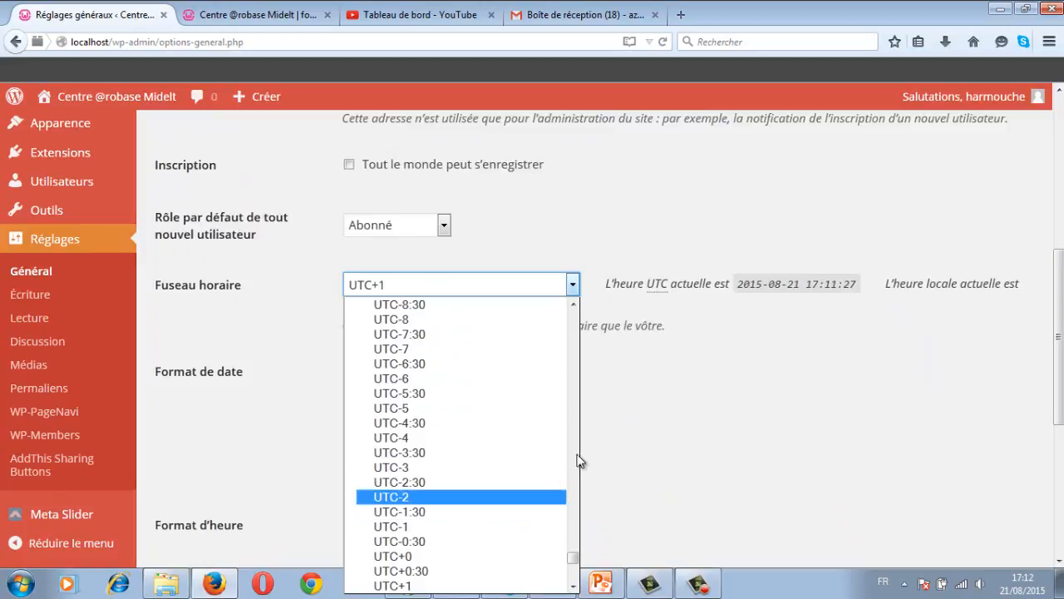
left_click(279, 293)
scroll(320, 288, "down", 2)
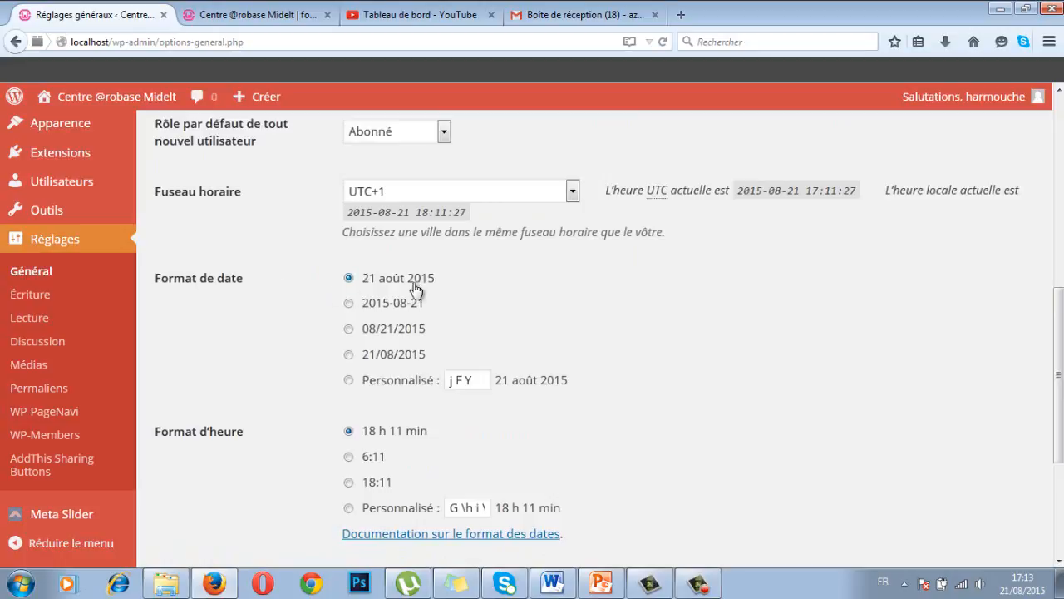
scroll(299, 356, "down", 2)
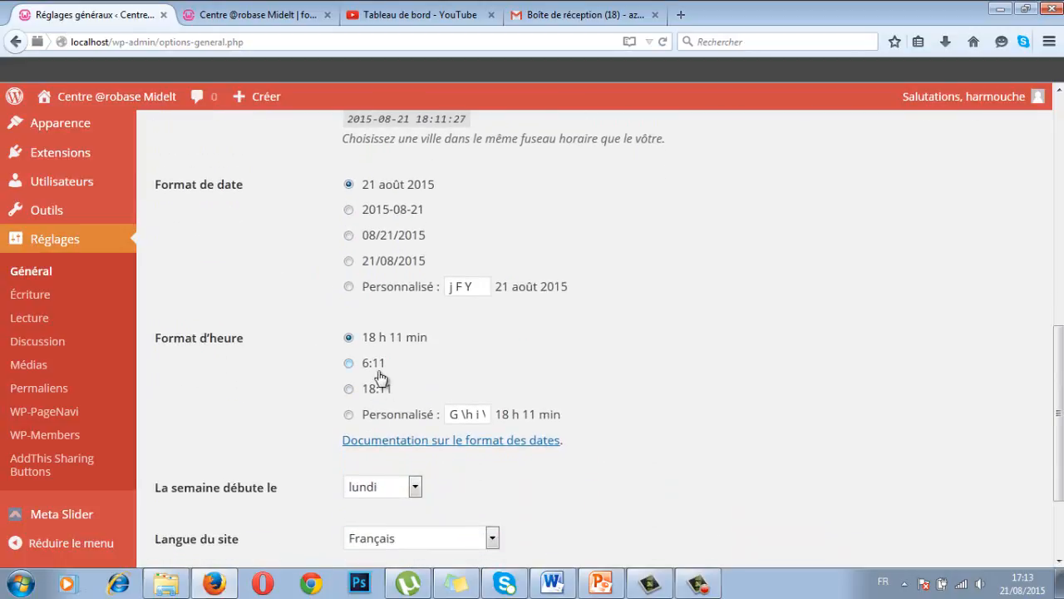
scroll(374, 382, "down", 3)
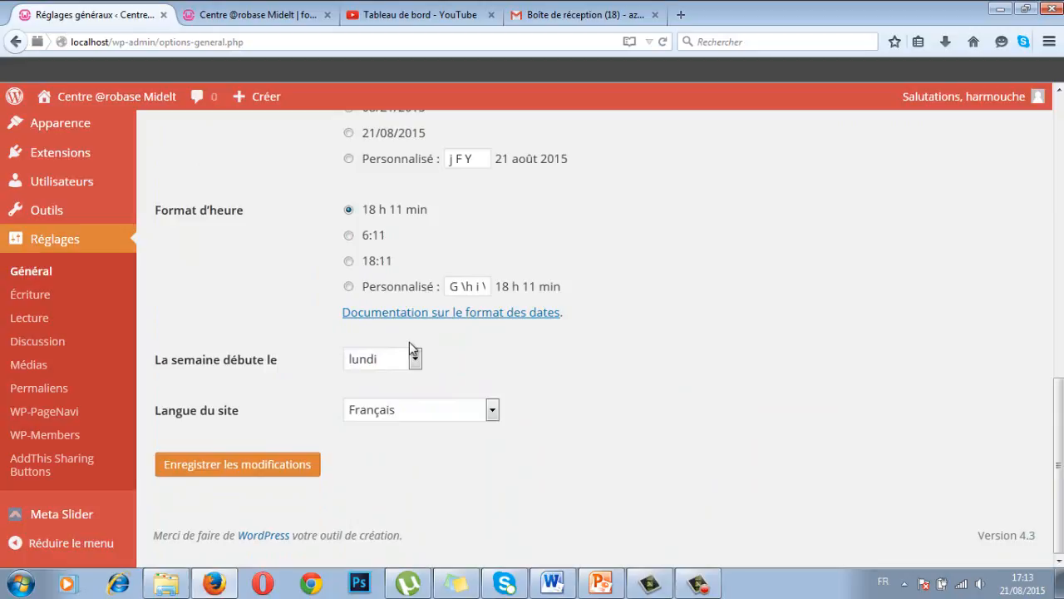
left_click(281, 14)
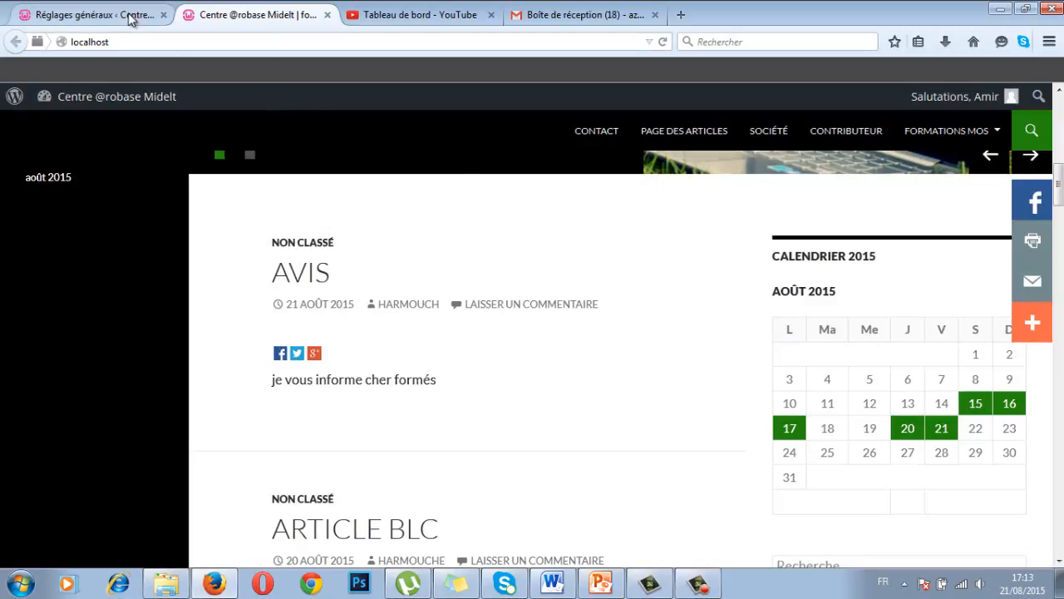
left_click(93, 14)
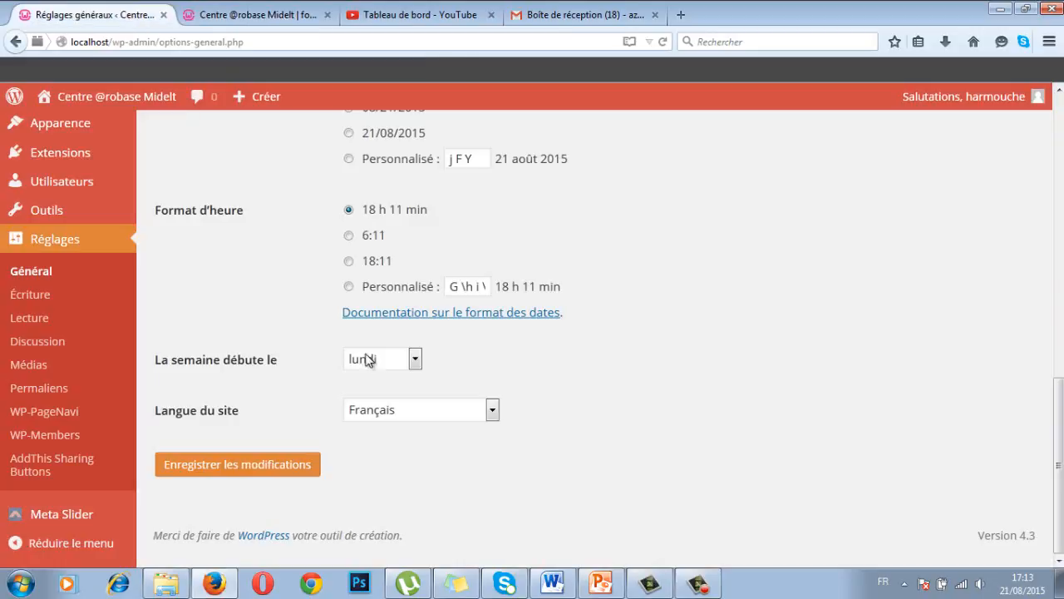
Step: Save the general settings and view the languages available for the site
left_click(274, 468)
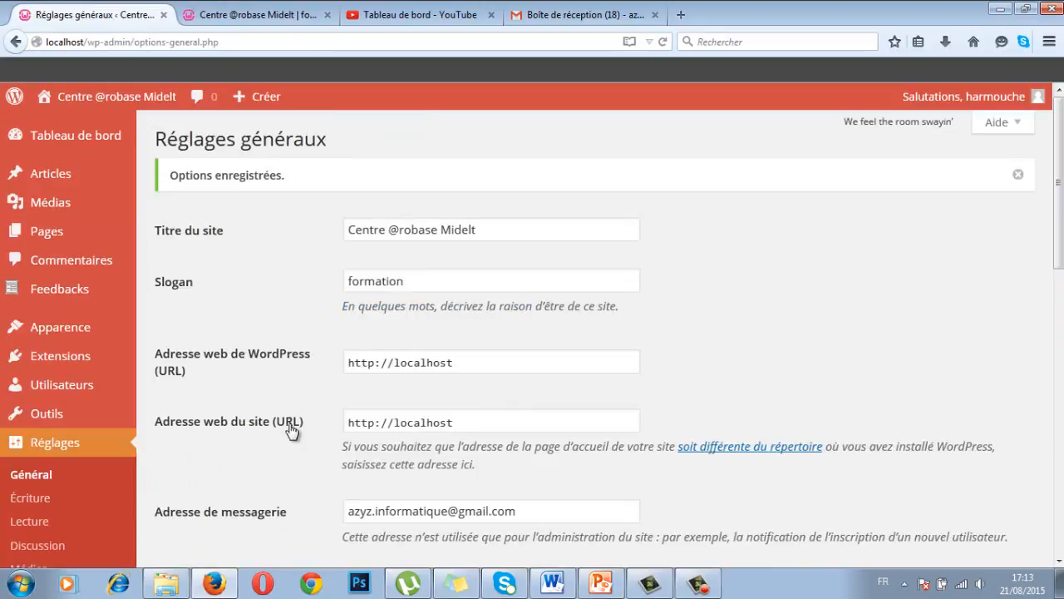
scroll(287, 428, "down", 10)
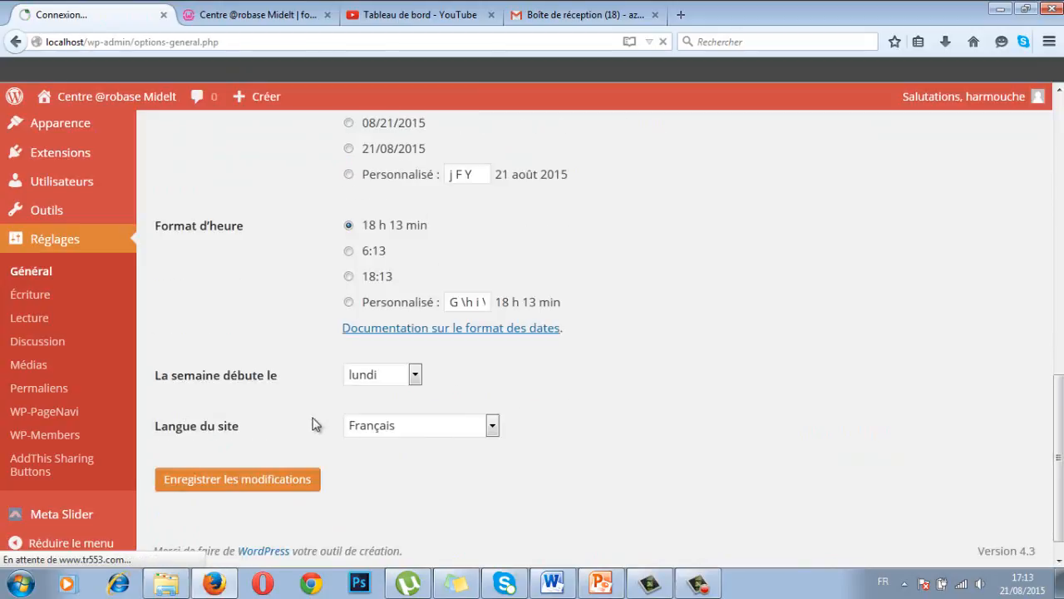
left_click(493, 426)
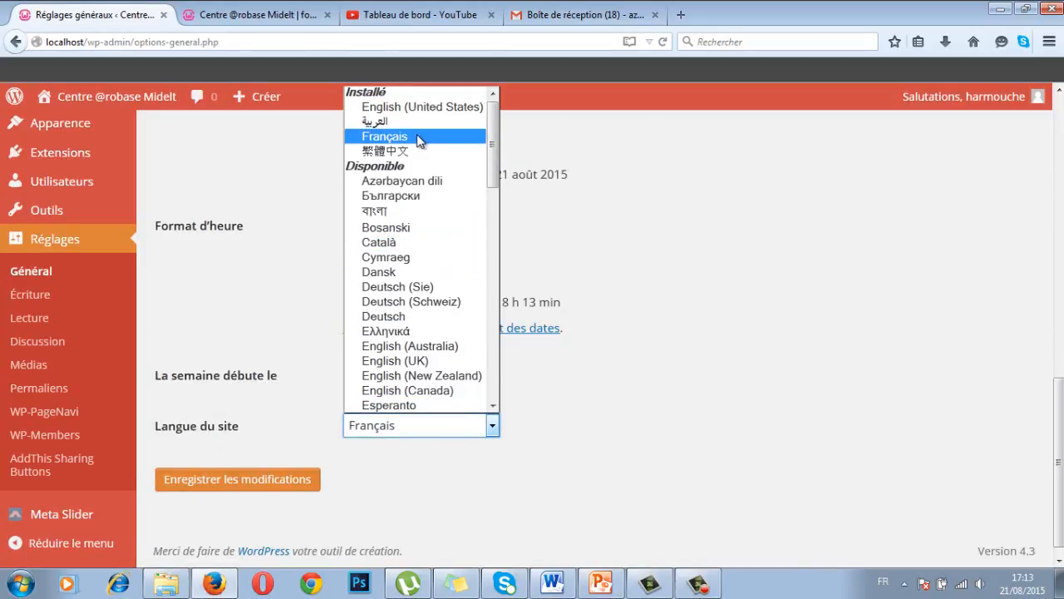
left_click(229, 315)
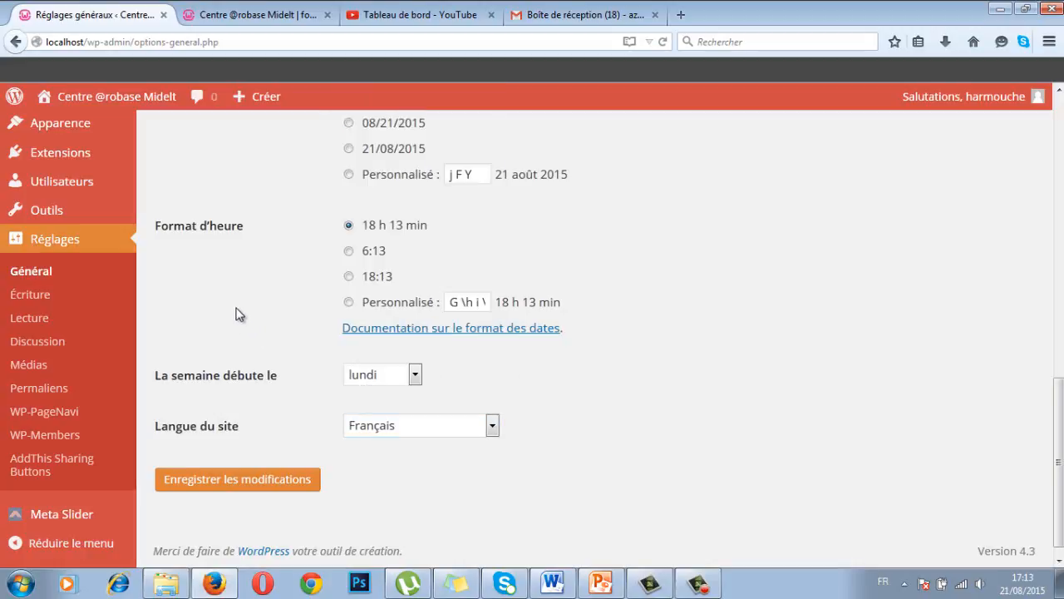
Step: In the writing settings, enable automatic correction of invalid XHTML tags and set the default article category to Actualités
left_click(28, 296)
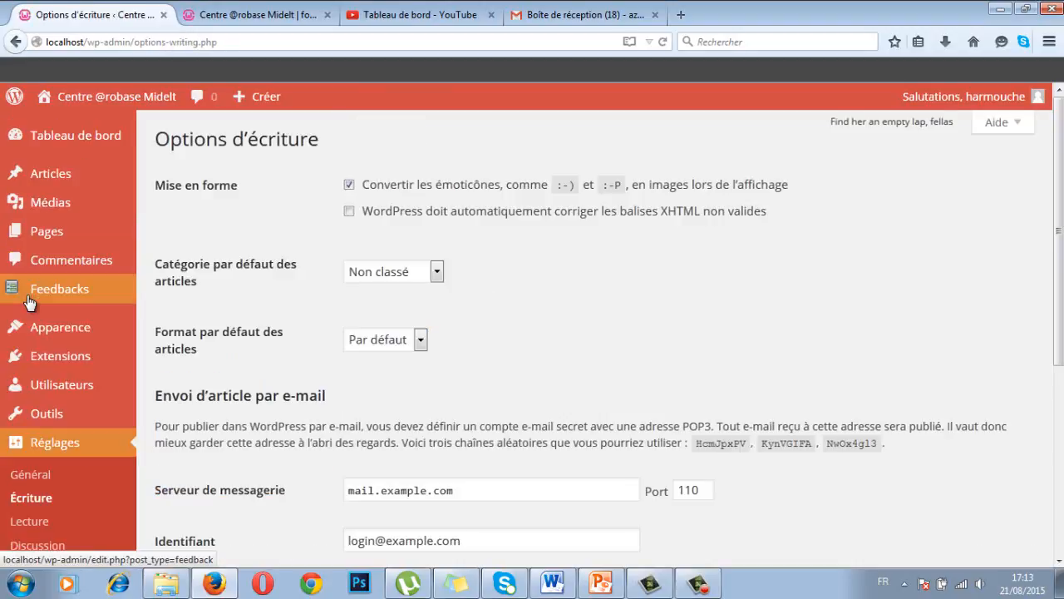
left_click(28, 301)
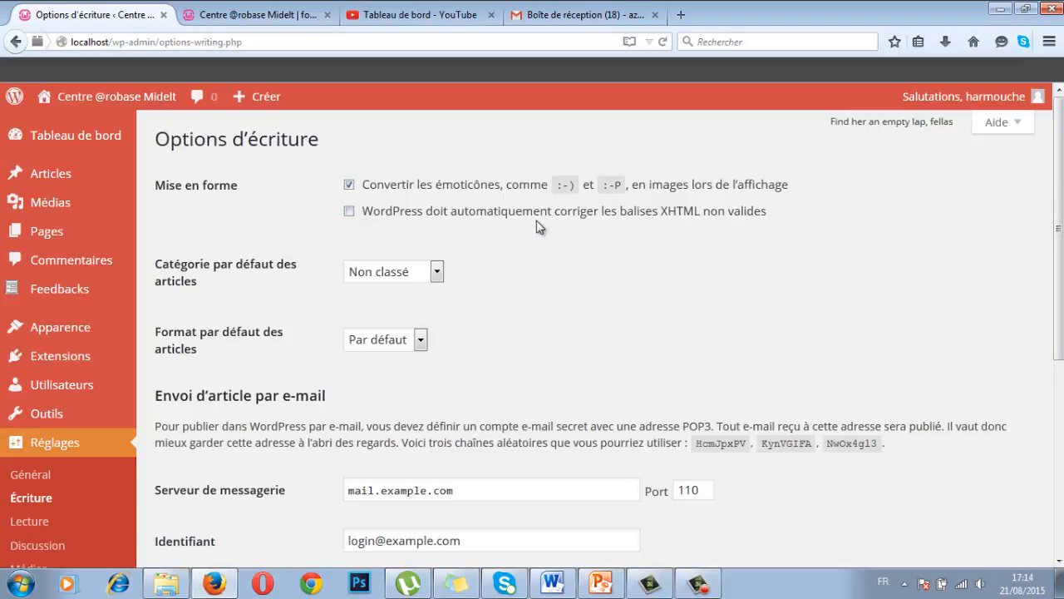
left_click(349, 213)
left_click(436, 272)
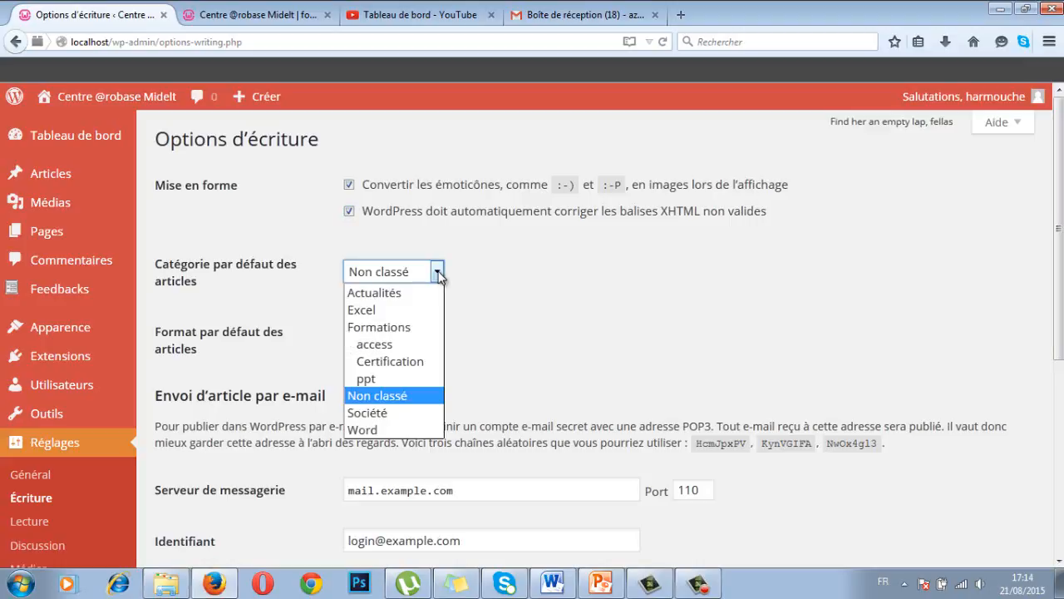
left_click(385, 294)
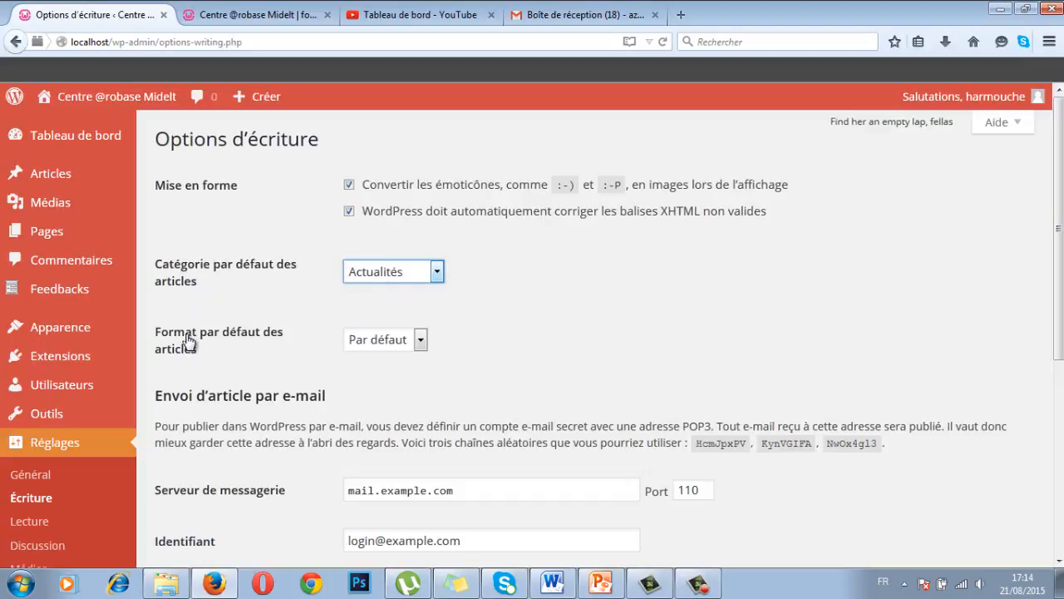
Step: Review the default article format choices and the mail server, login and password fields for posting by e-mail
left_click(420, 340)
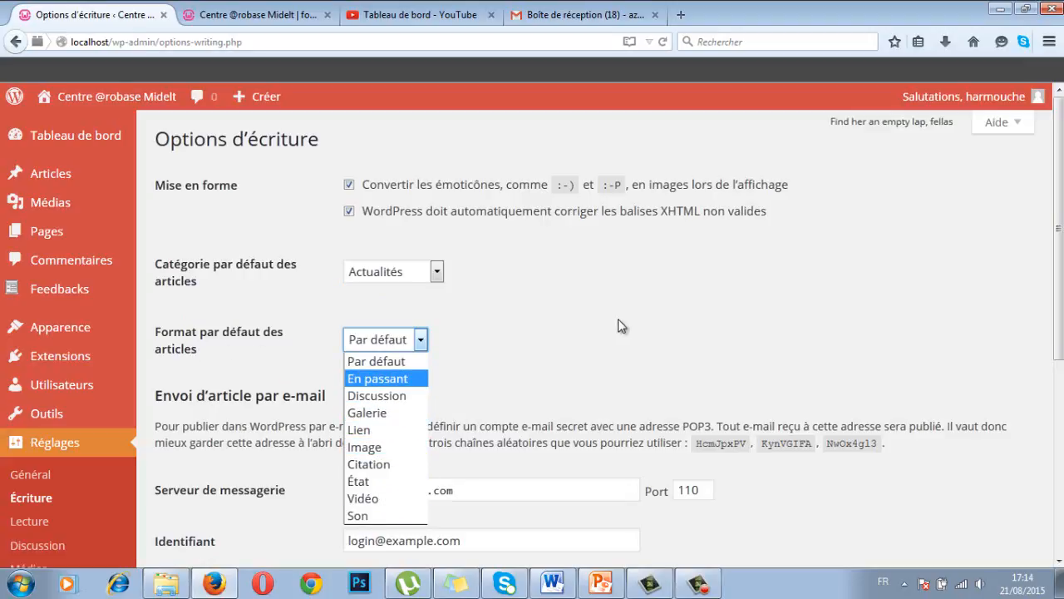
left_click(545, 324)
scroll(550, 304, "down", 1)
scroll(549, 311, "down", 4)
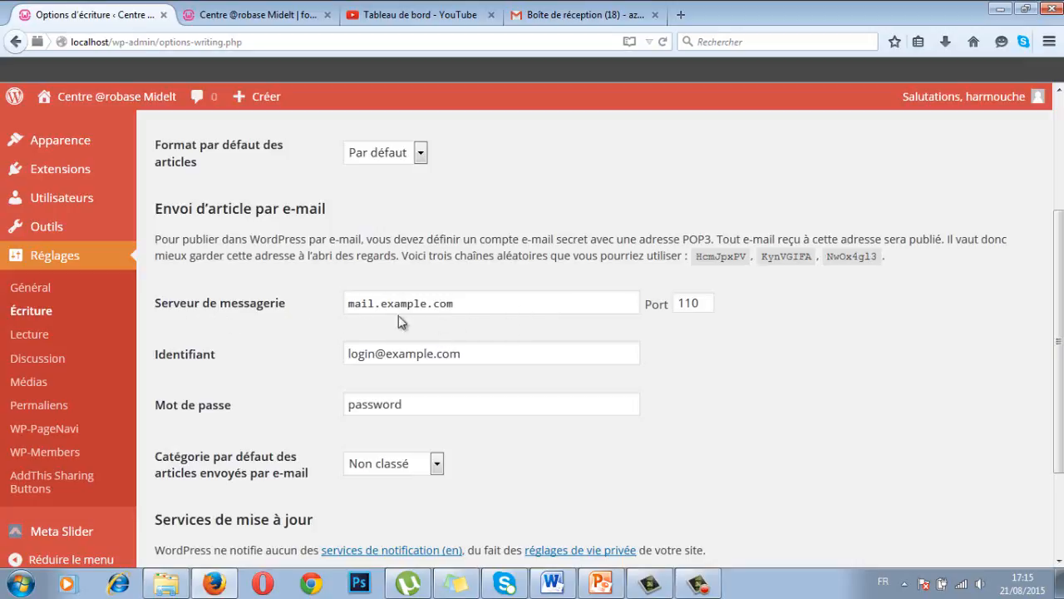
left_click(483, 304)
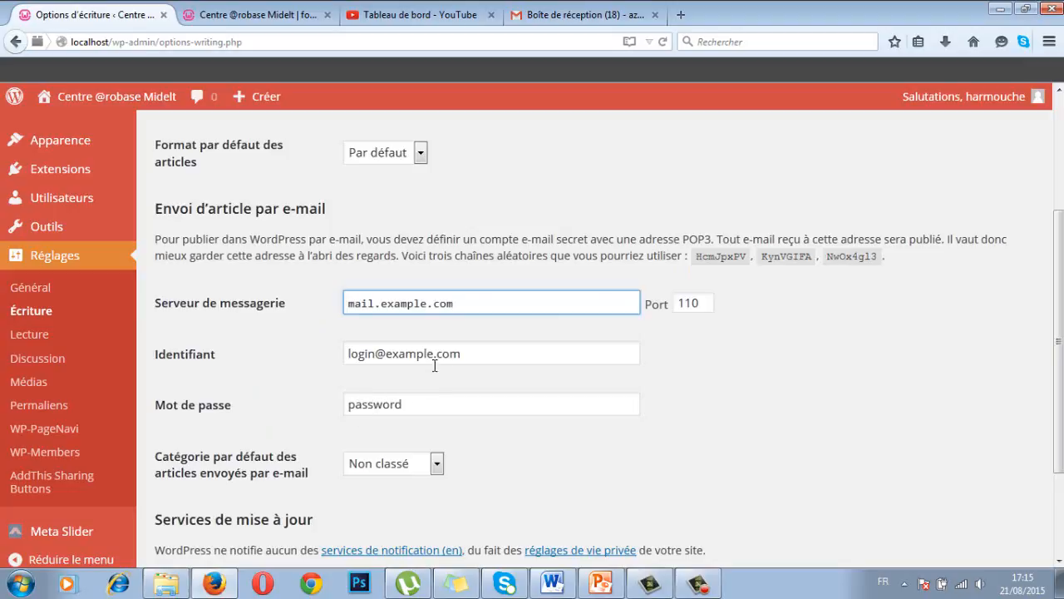
scroll(434, 366, "down", 2)
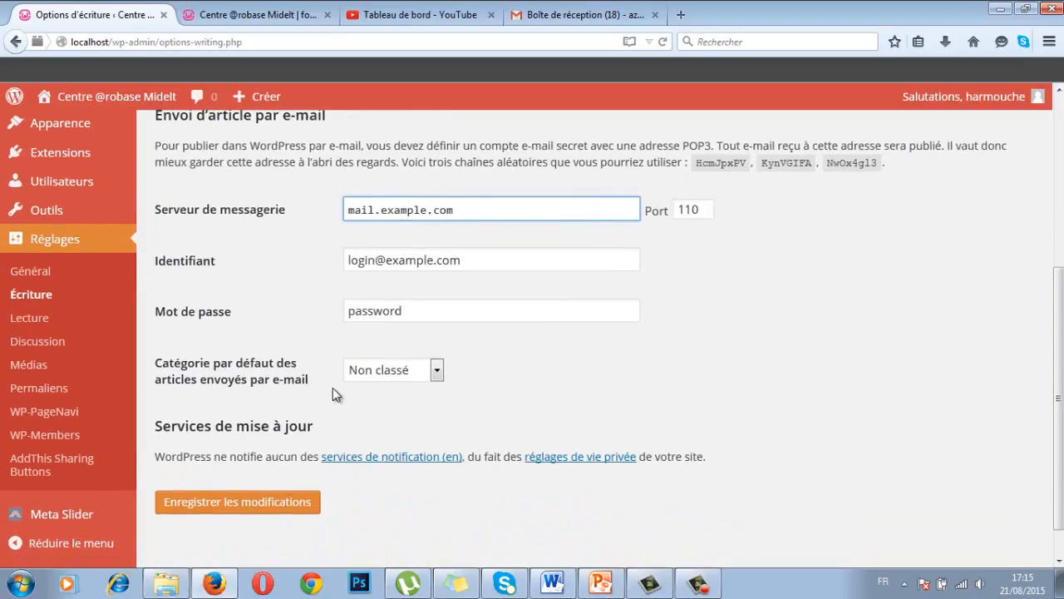
Step: Set the default category for articles sent by e-mail to Actualités and save the writing settings
left_click(431, 373)
left_click(420, 390)
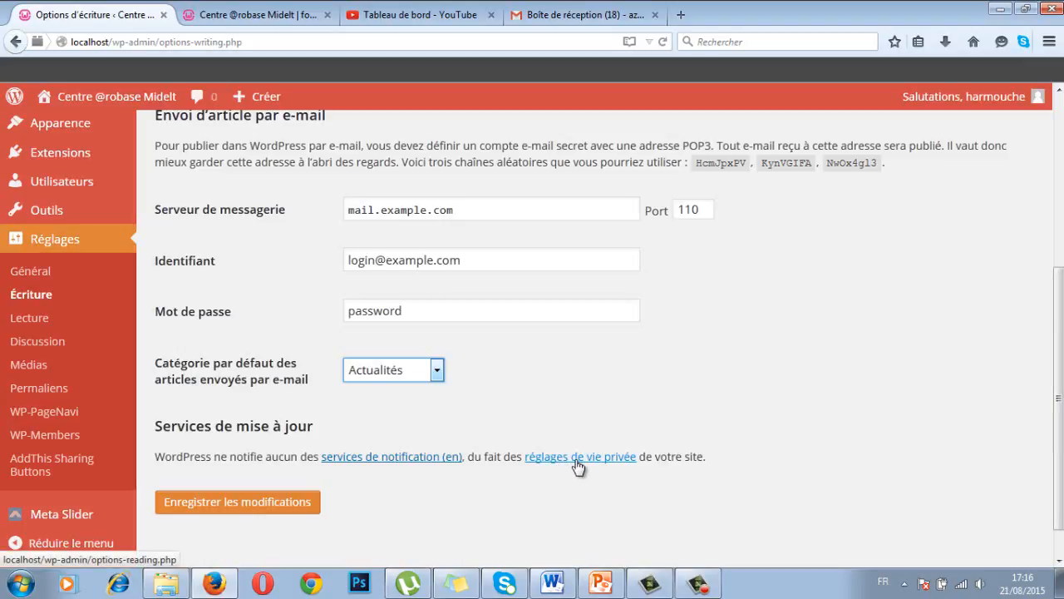
left_click(257, 504)
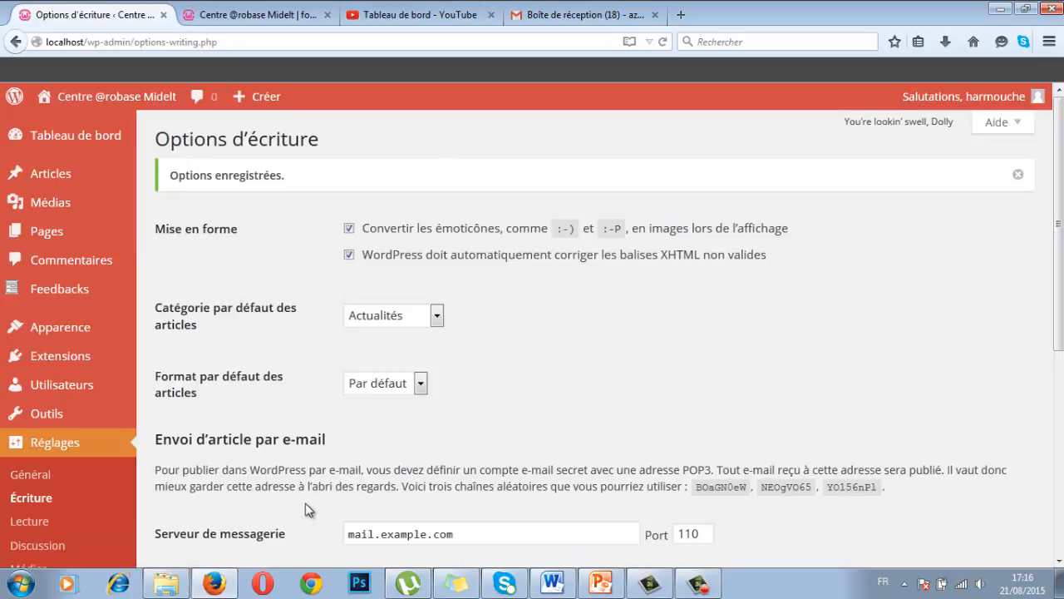
scroll(331, 449, "down", 5)
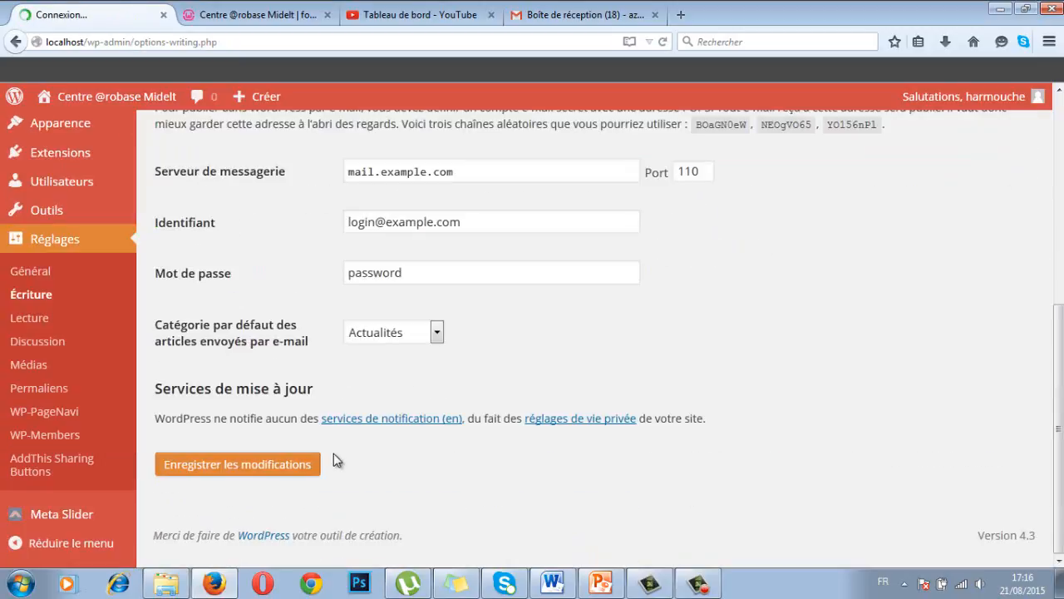
Step: In the reading settings, switch the home page display to a static page and view the pages selectable as home and articles pages
left_click(31, 324)
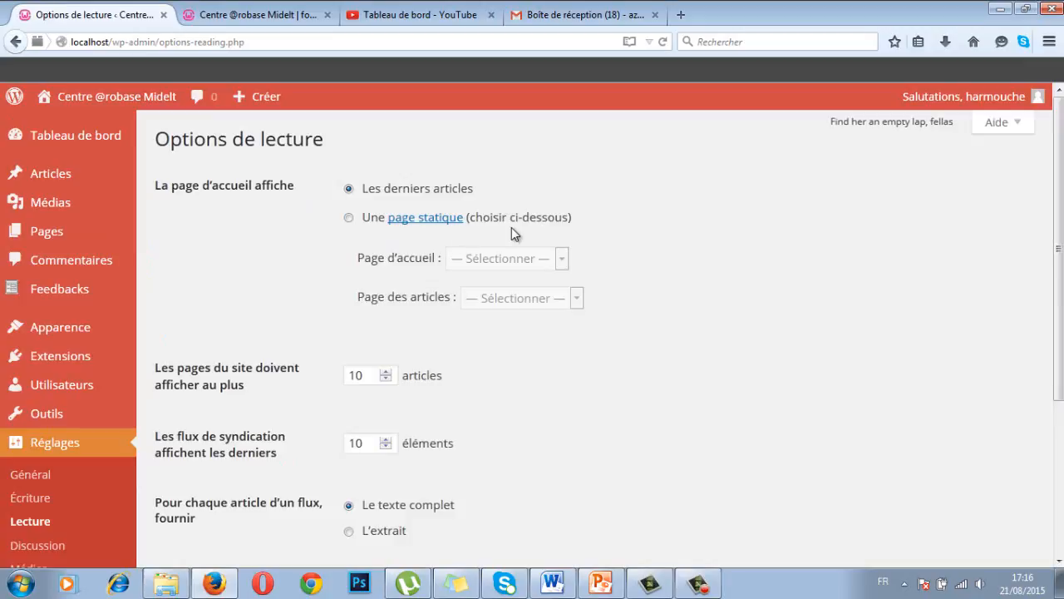
left_click(348, 217)
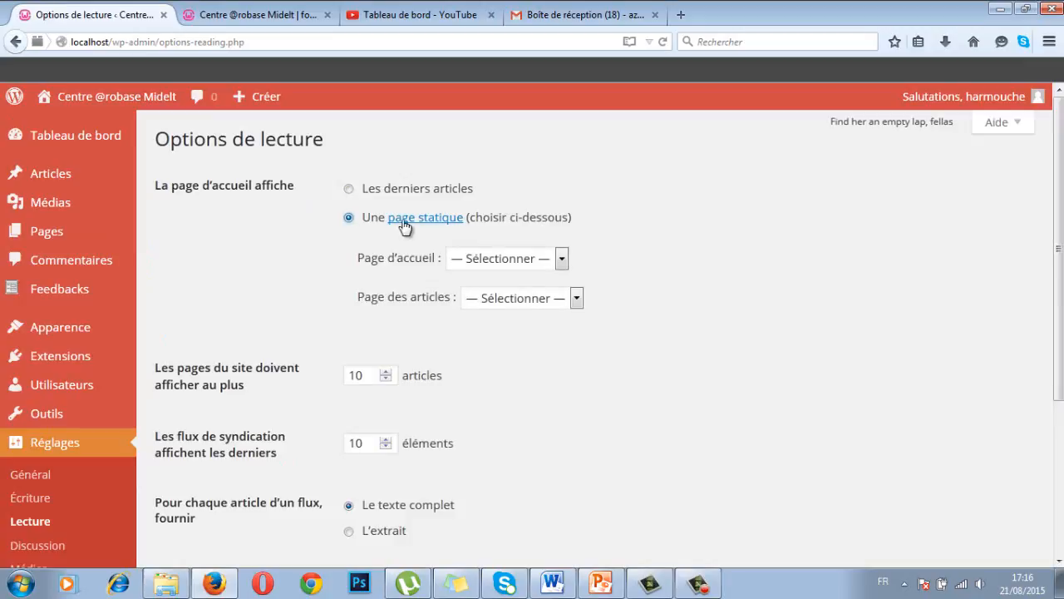
left_click(505, 259)
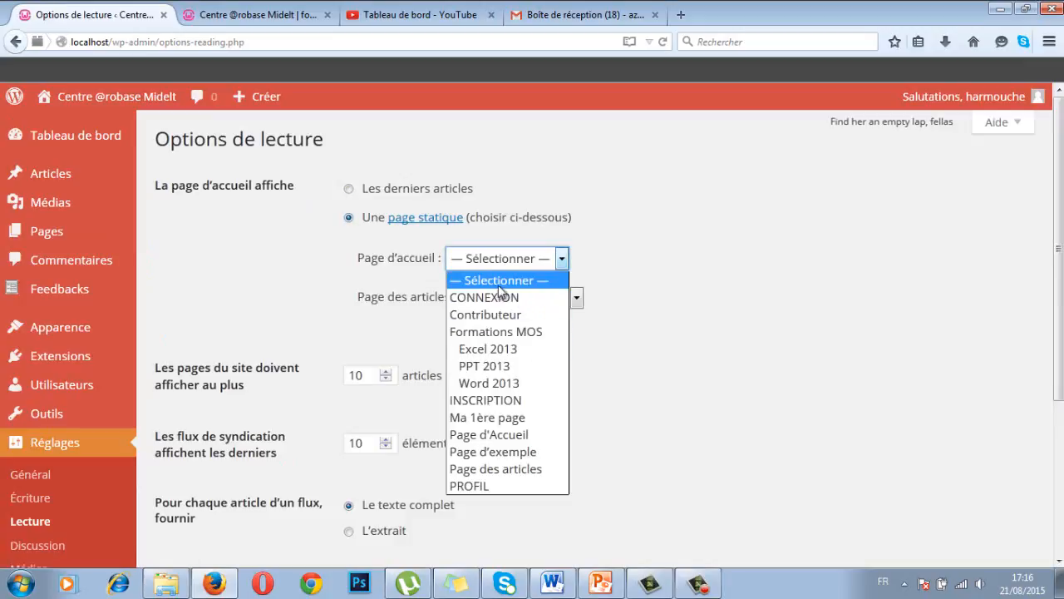
left_click(597, 228)
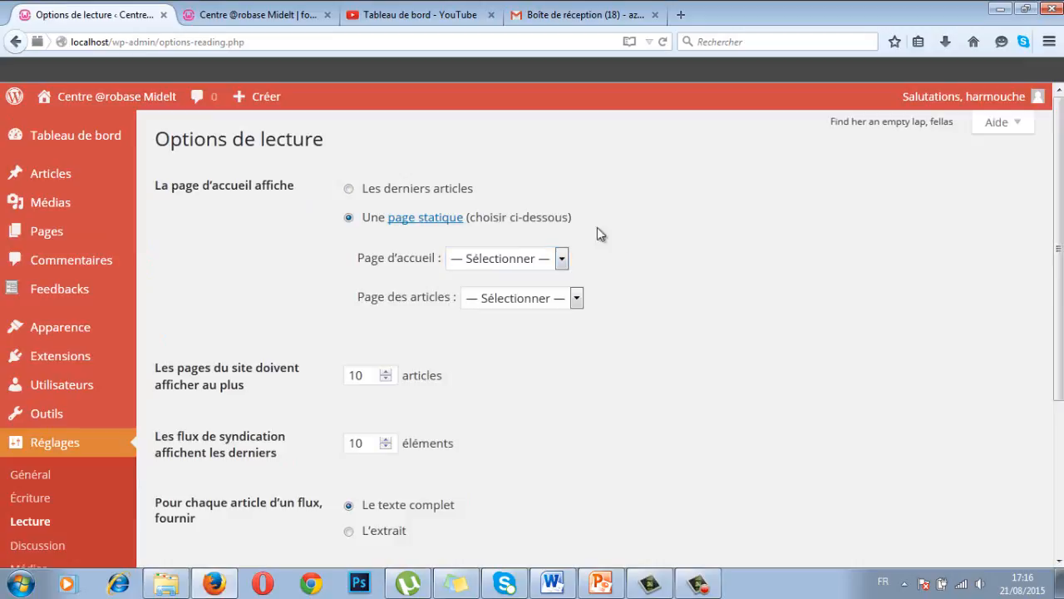
left_click(518, 301)
left_click(333, 275)
Step: Review the reading options for the number of articles per page, syndication feeds, feed content and search engine visibility
scroll(209, 225, "down", 2)
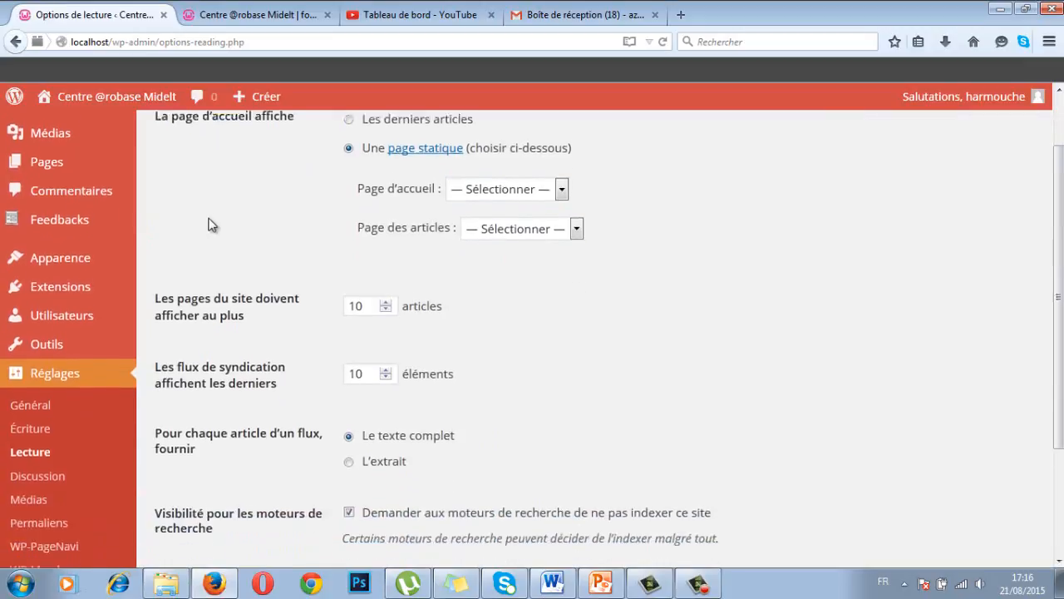
scroll(210, 224, "down", 1)
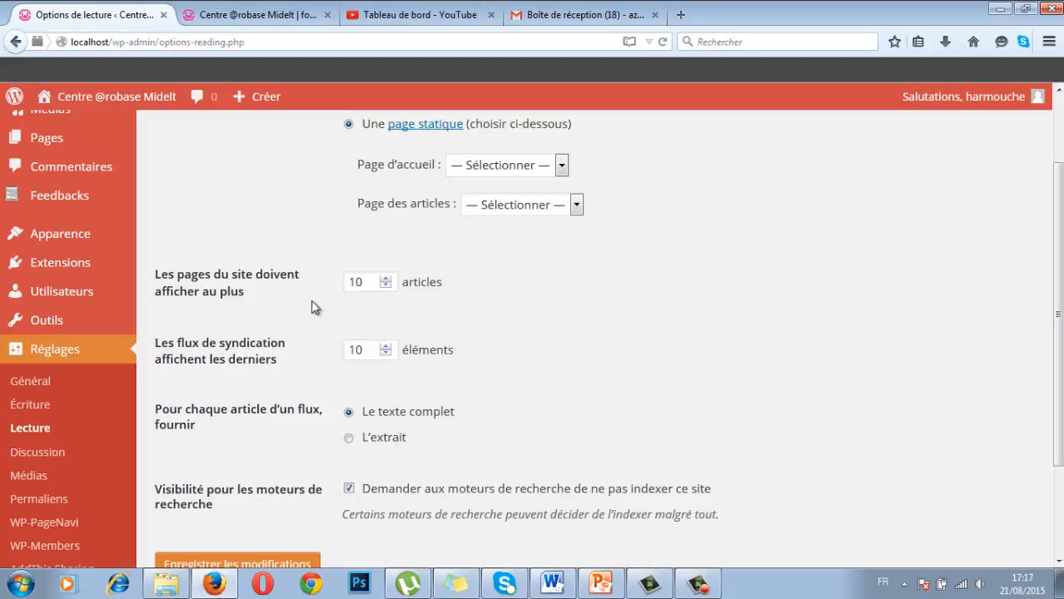
scroll(221, 285, "down", 3)
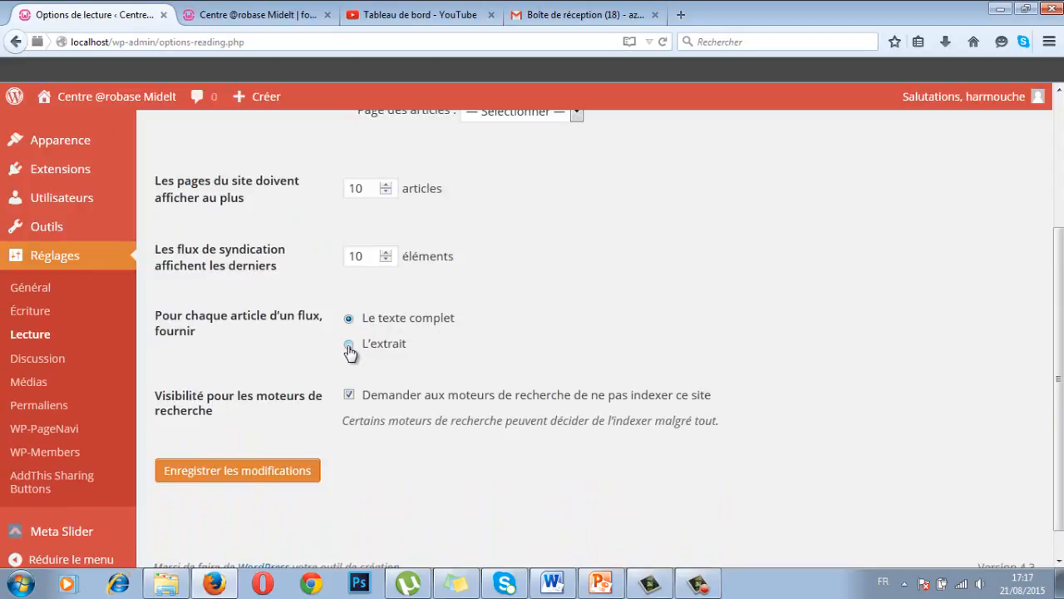
scroll(405, 337, "down", 2)
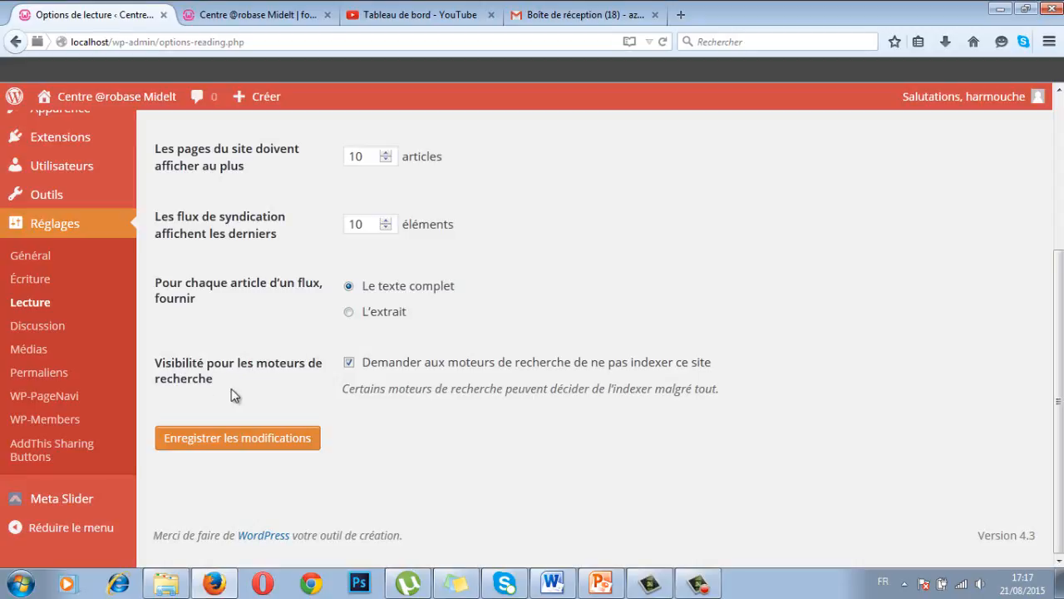
Step: Return to the writing settings and follow the privacy settings link in the update services section
left_click(37, 284)
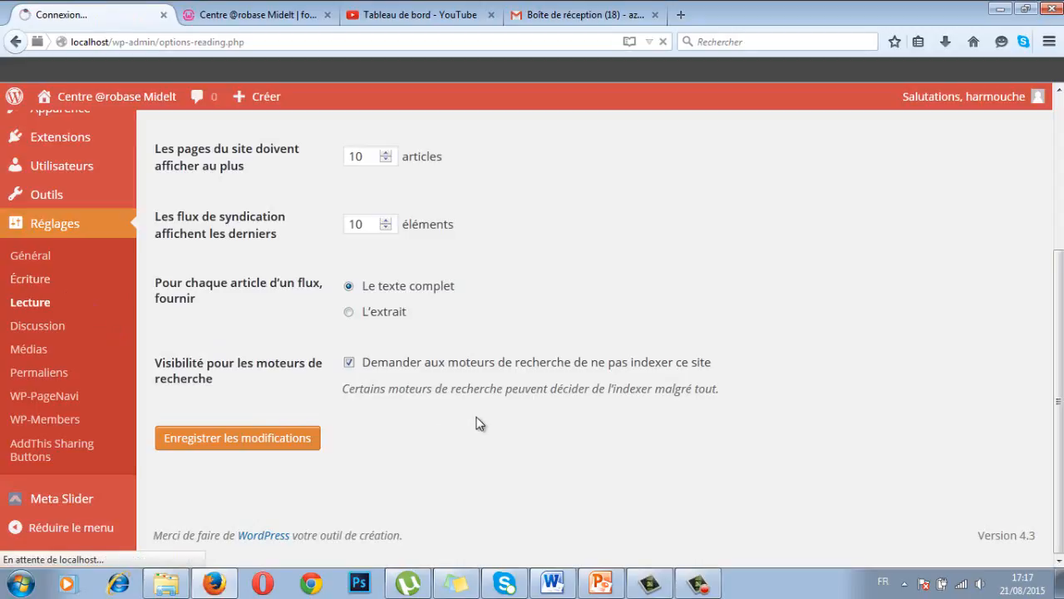
scroll(442, 391, "down", 5)
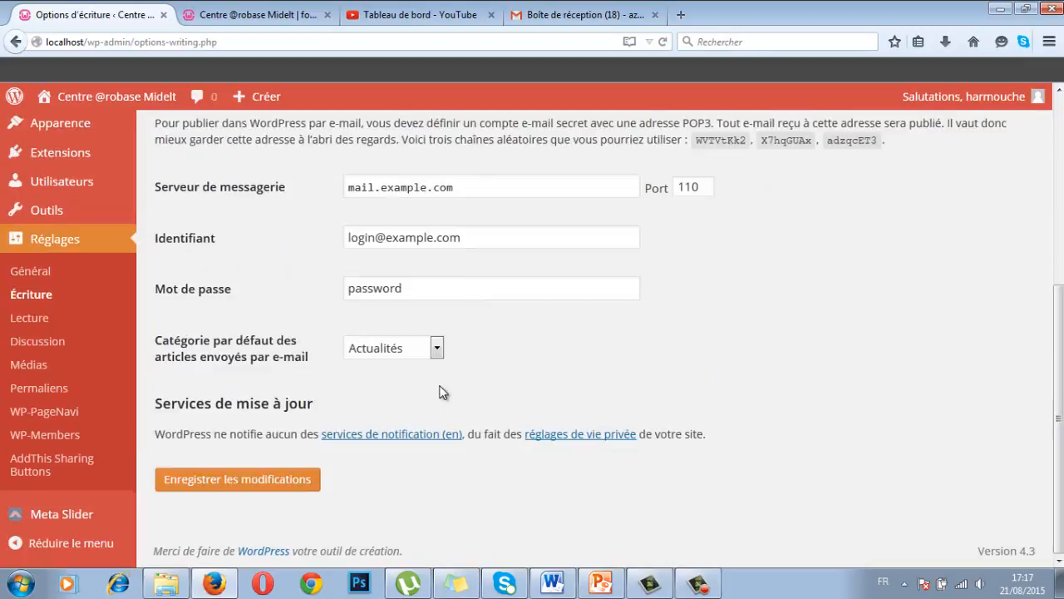
left_click(619, 440)
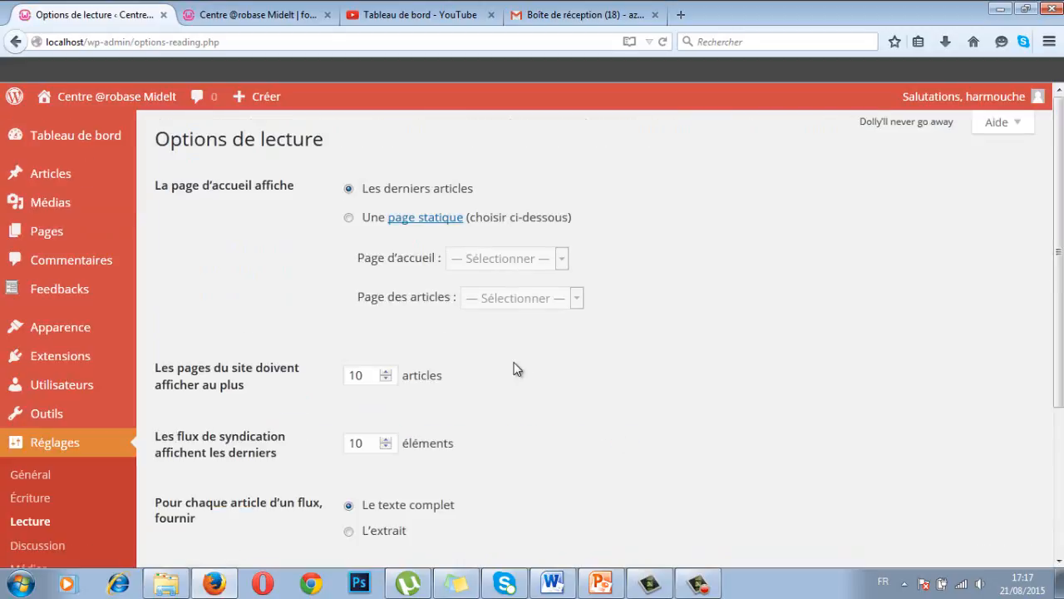
Step: Disable the request that search engines not index the site and save the reading settings
scroll(516, 369, "down", 3)
scroll(515, 369, "down", 1)
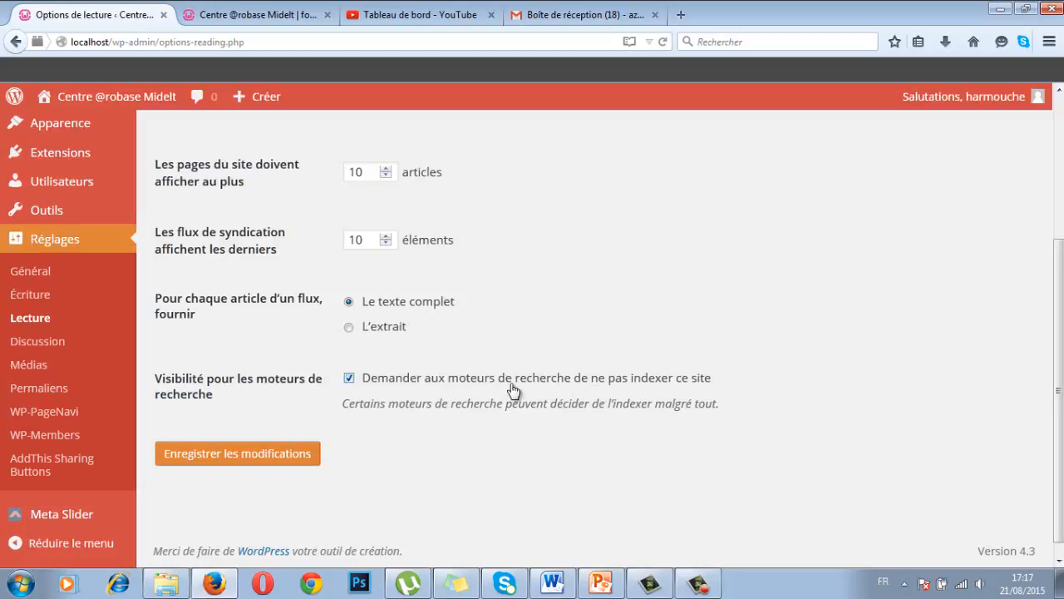
left_click(355, 383)
left_click(264, 460)
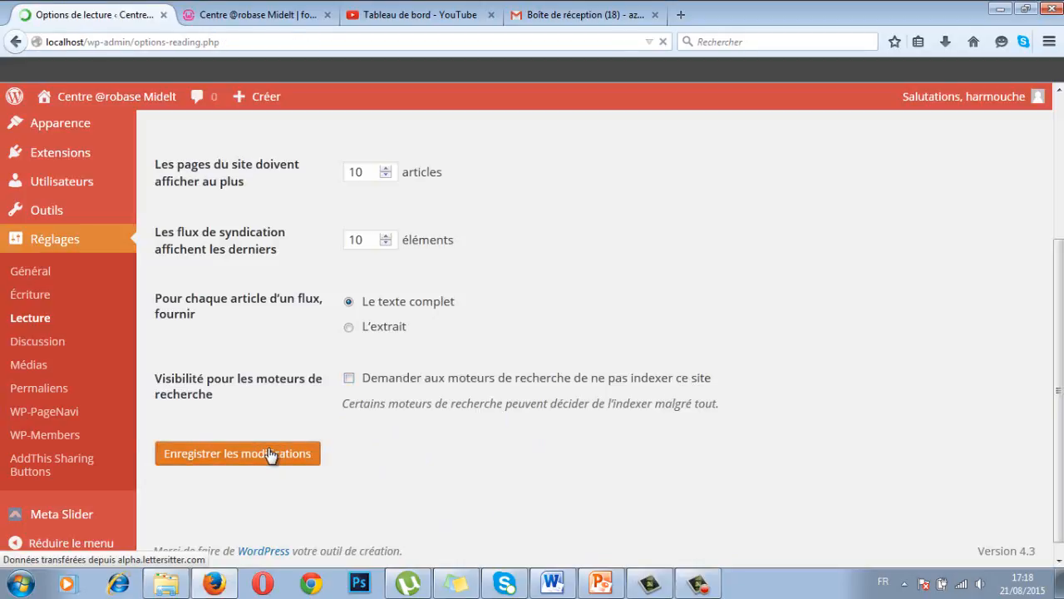
scroll(359, 383, "down", 5)
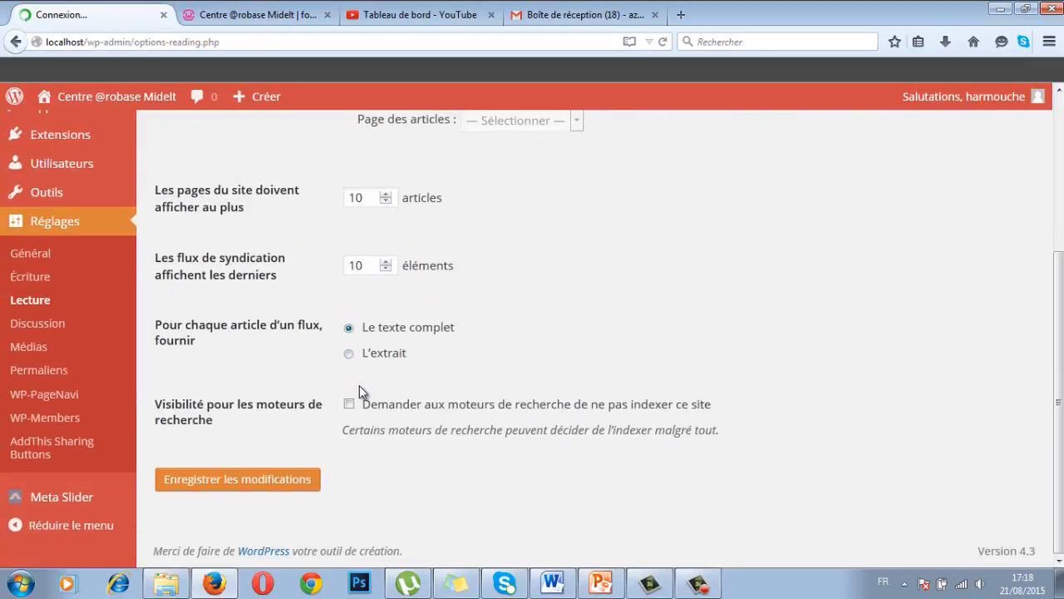
scroll(362, 428, "down", 1)
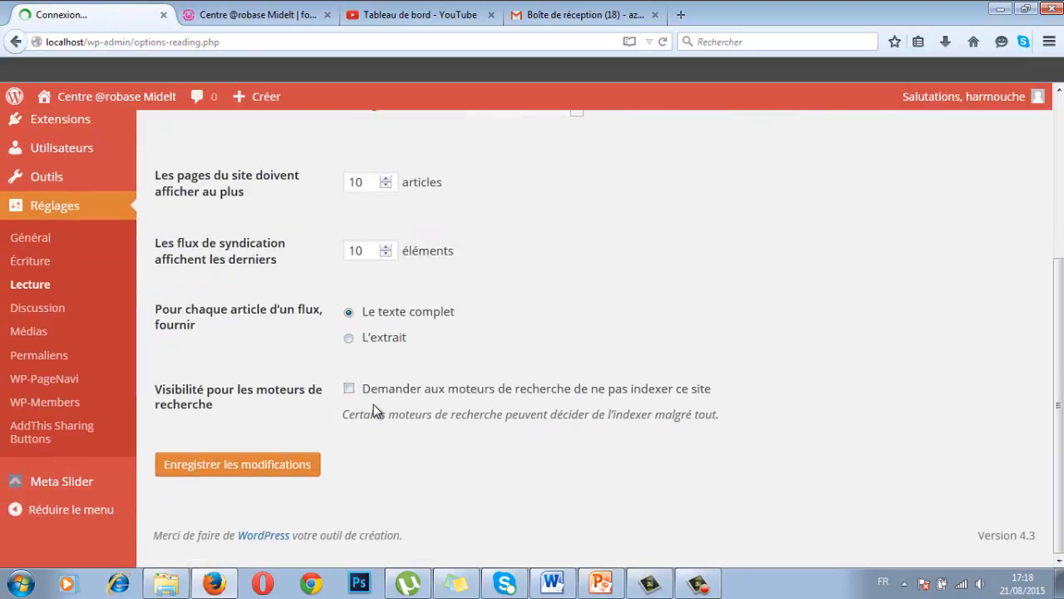
Step: From the writing settings, open the Update Services documentation and copy the full list of XML-RPC ping service addresses
left_click(34, 270)
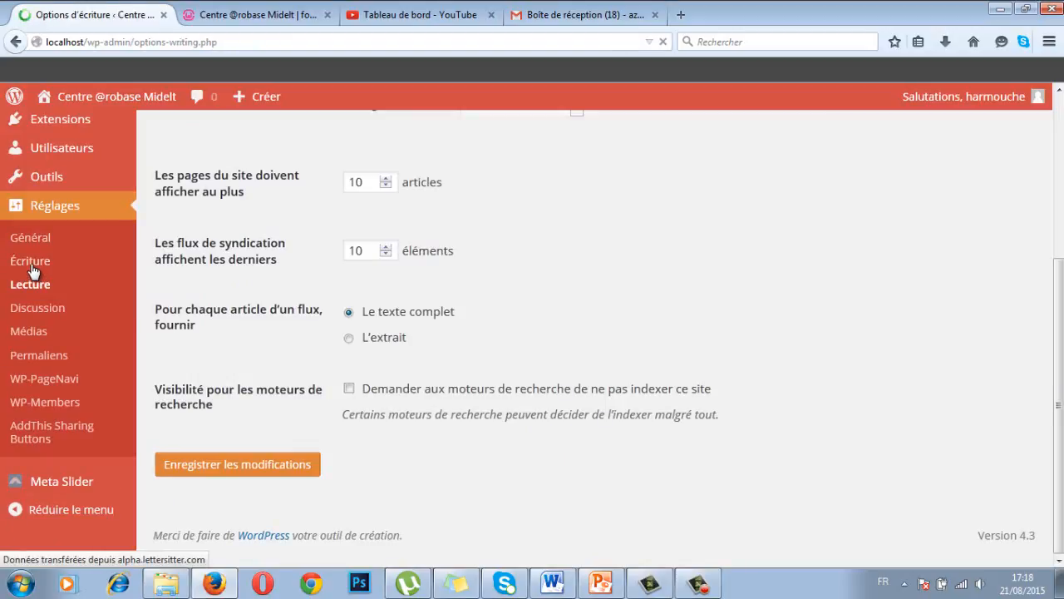
scroll(355, 343, "down", 5)
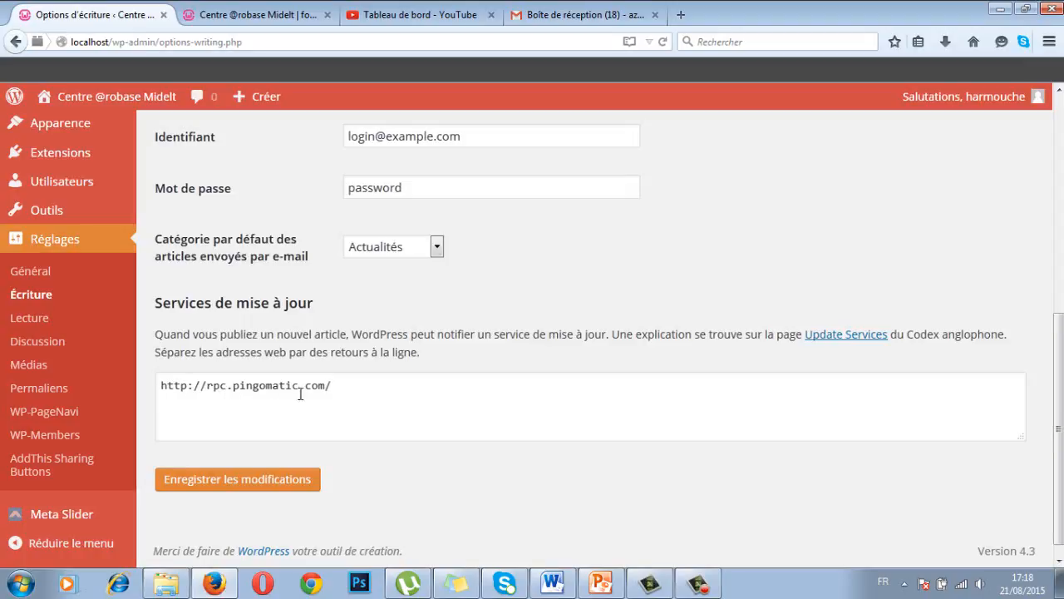
left_click(840, 334)
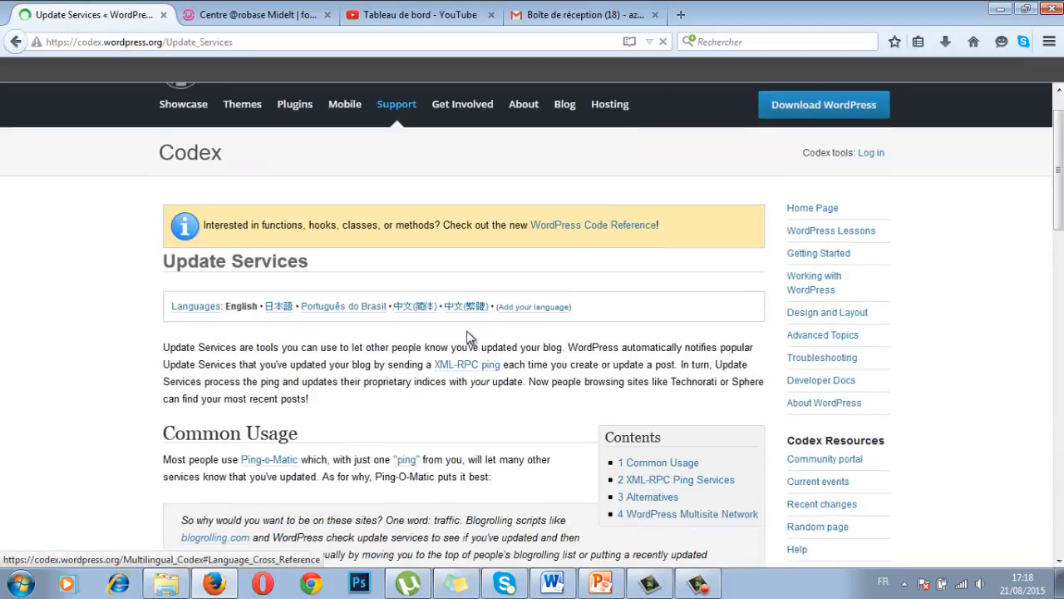
scroll(442, 334, "down", 10)
scroll(442, 334, "down", 4)
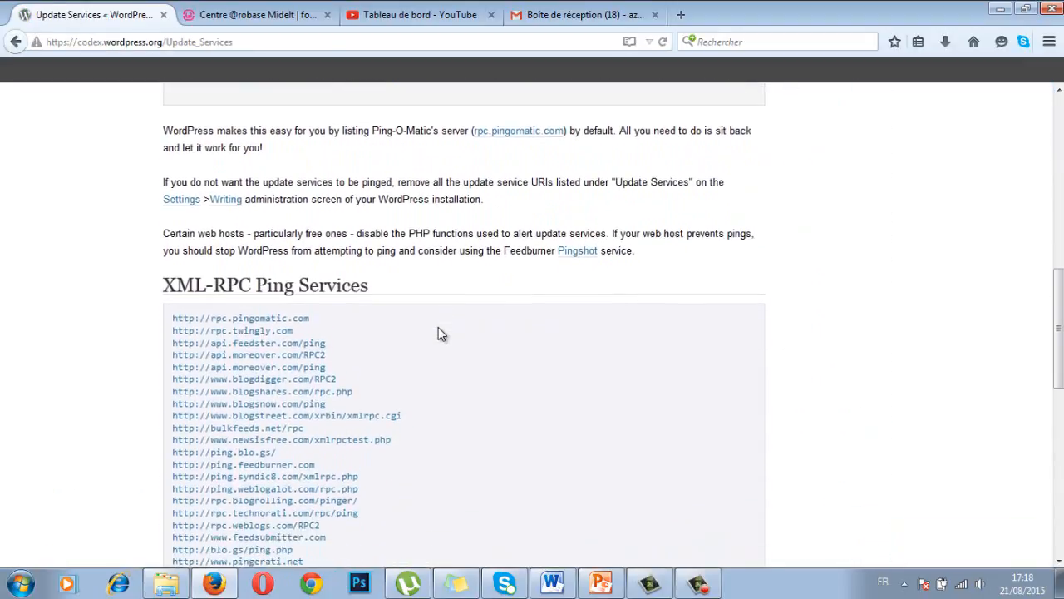
scroll(440, 335, "down", 2)
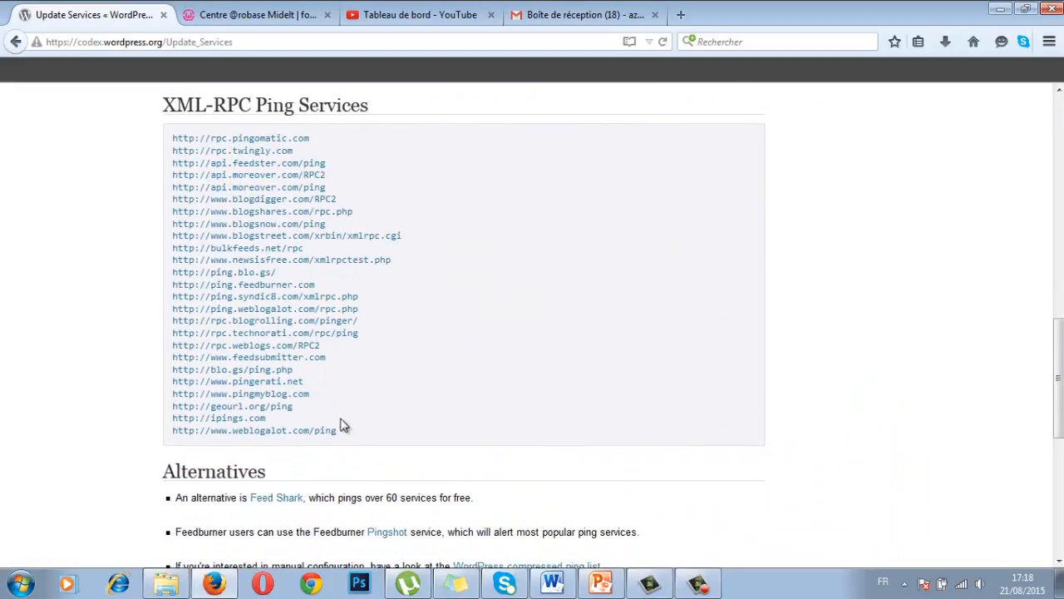
left_click_drag(346, 439, 166, 141)
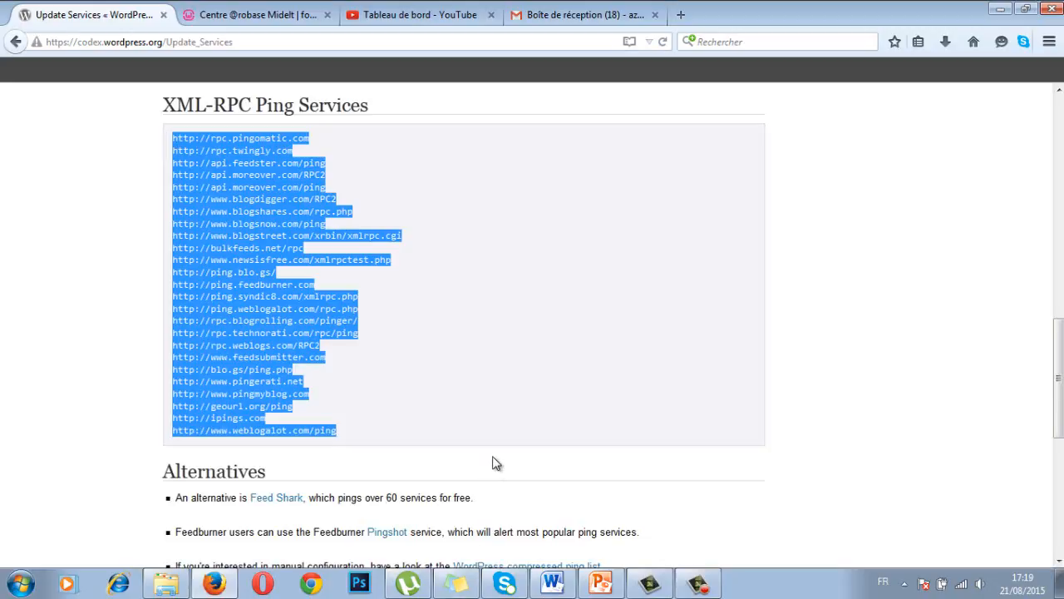
Step: Back in the writing settings, replace the update services address with the copied ping service list and save the changes
left_click(16, 43)
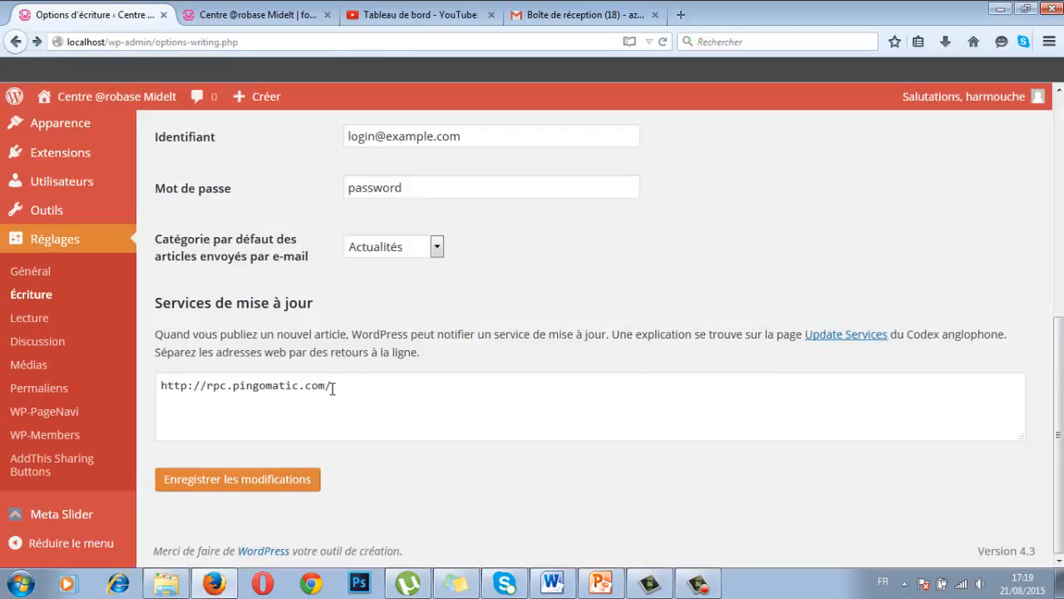
left_click_drag(400, 386, 142, 386)
key("ctrl+v")
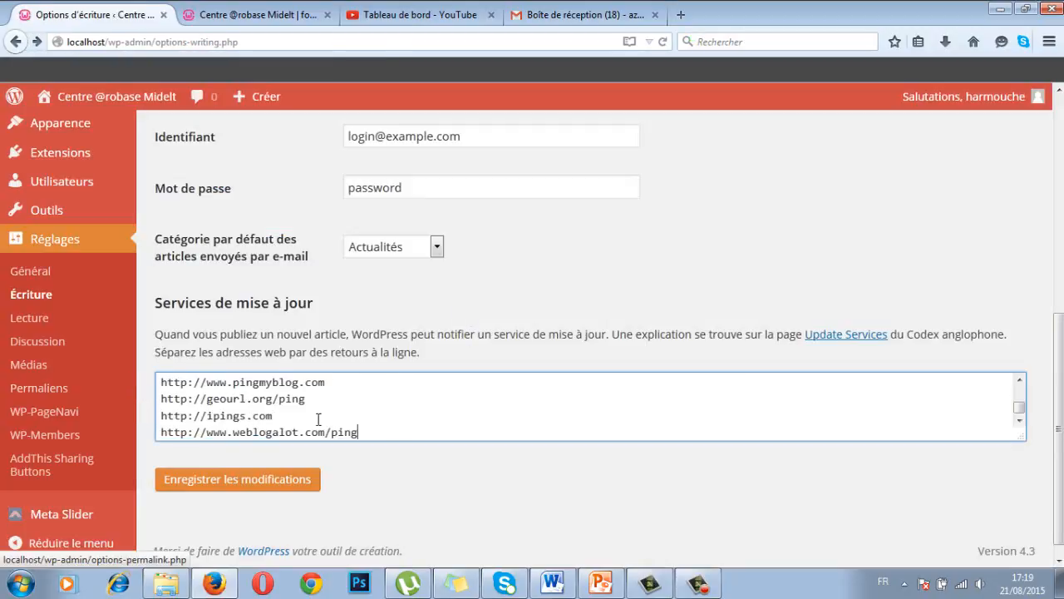
mouse_move(1019, 413)
left_mouse_down()
mouse_move(1021, 389)
mouse_move(1021, 424)
mouse_move(1021, 407)
left_mouse_up()
left_click(238, 484)
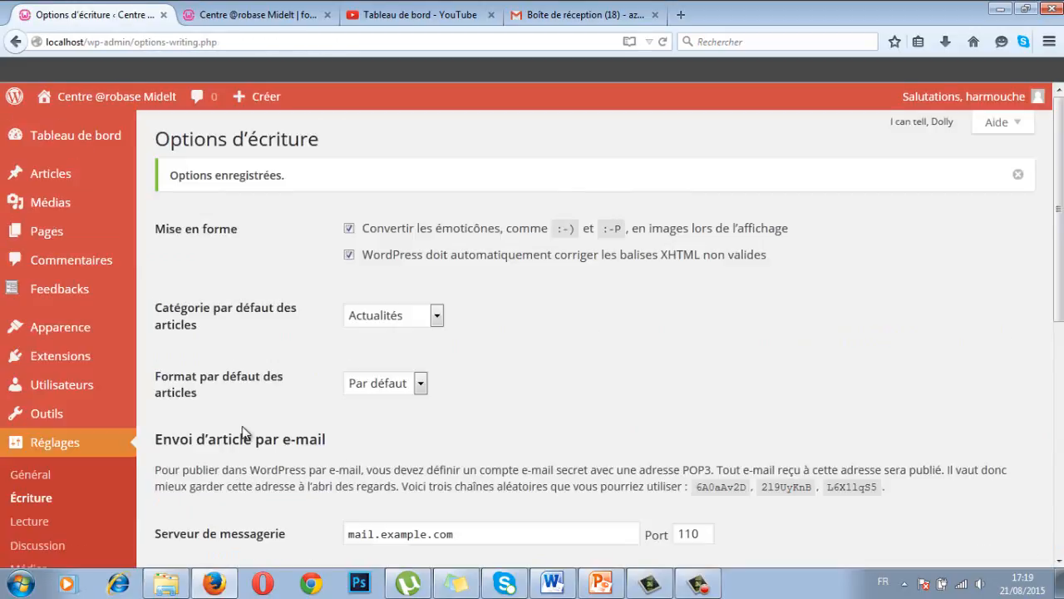
scroll(242, 433, "down", 2)
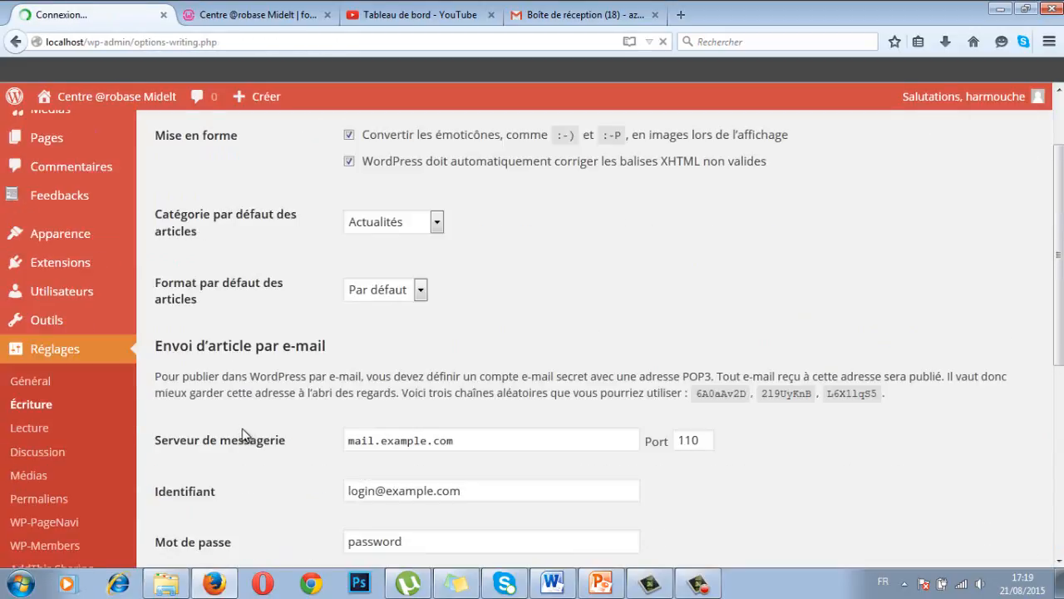
Step: In the discussion settings, require users to be registered and logged in to publish comments
left_click(37, 452)
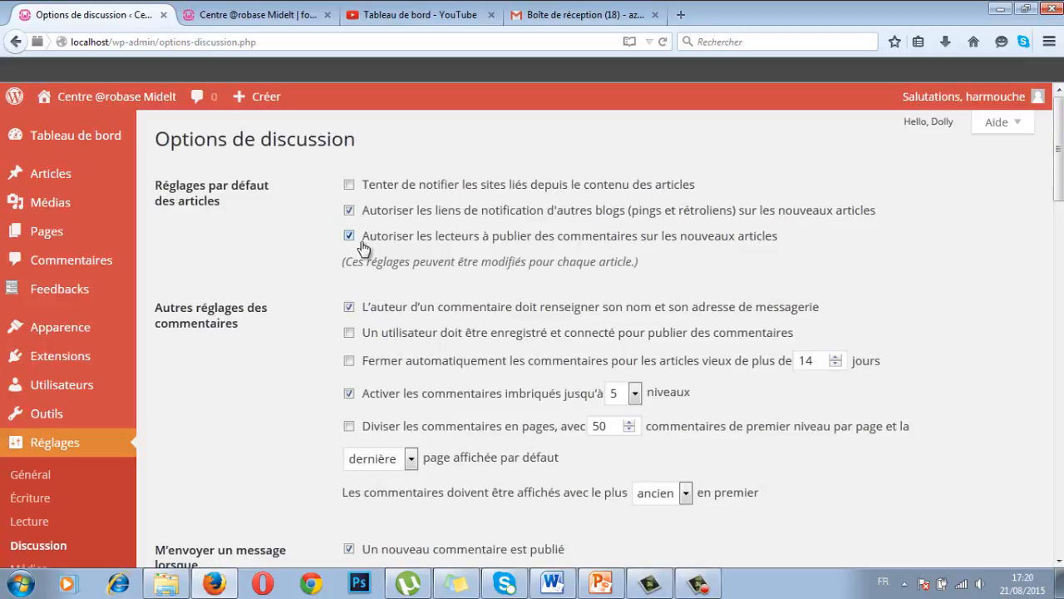
scroll(230, 249, "down", 2)
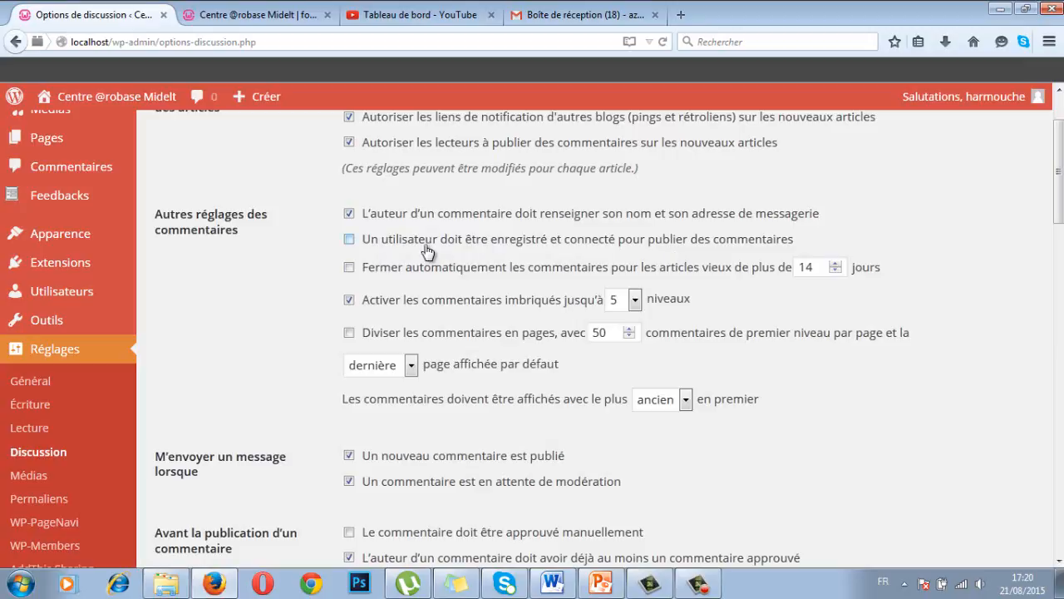
left_click(351, 240)
scroll(190, 352, "down", 2)
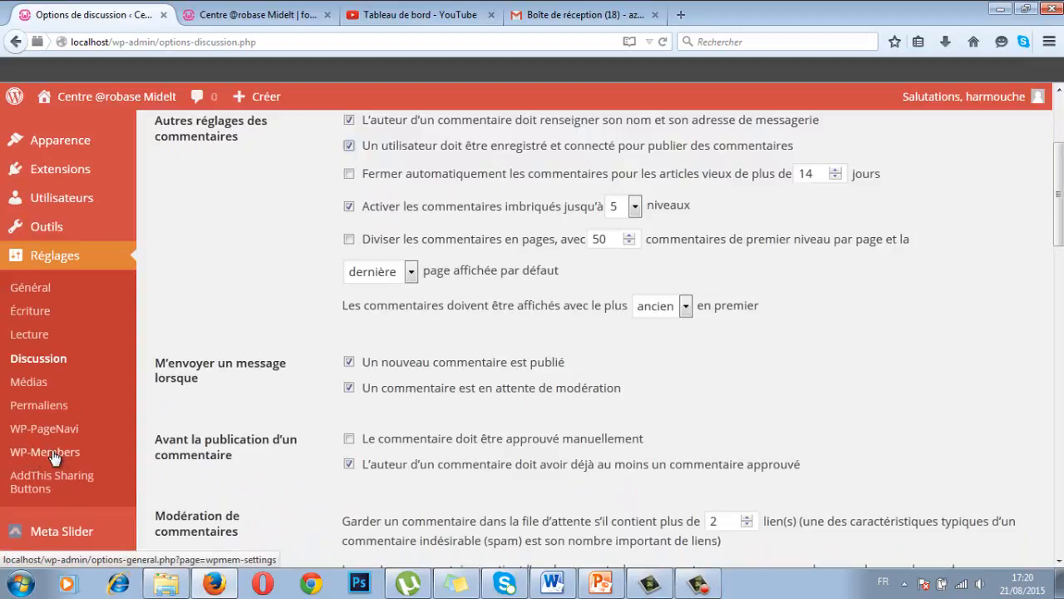
Step: Examine which WP-Members registration fields are shown and required, and return to the discussion settings
left_click(52, 453)
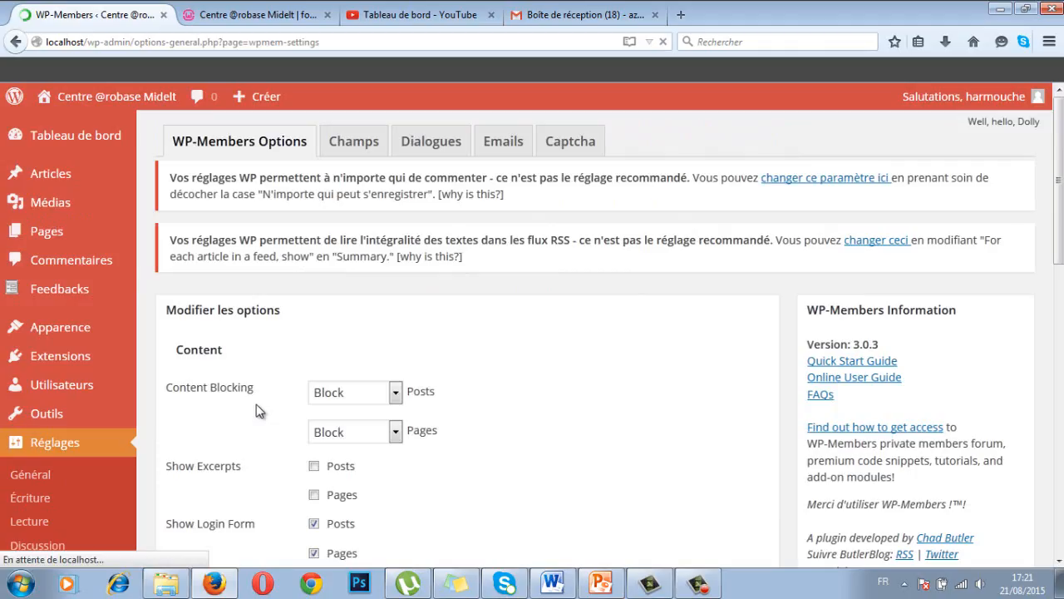
left_click(346, 146)
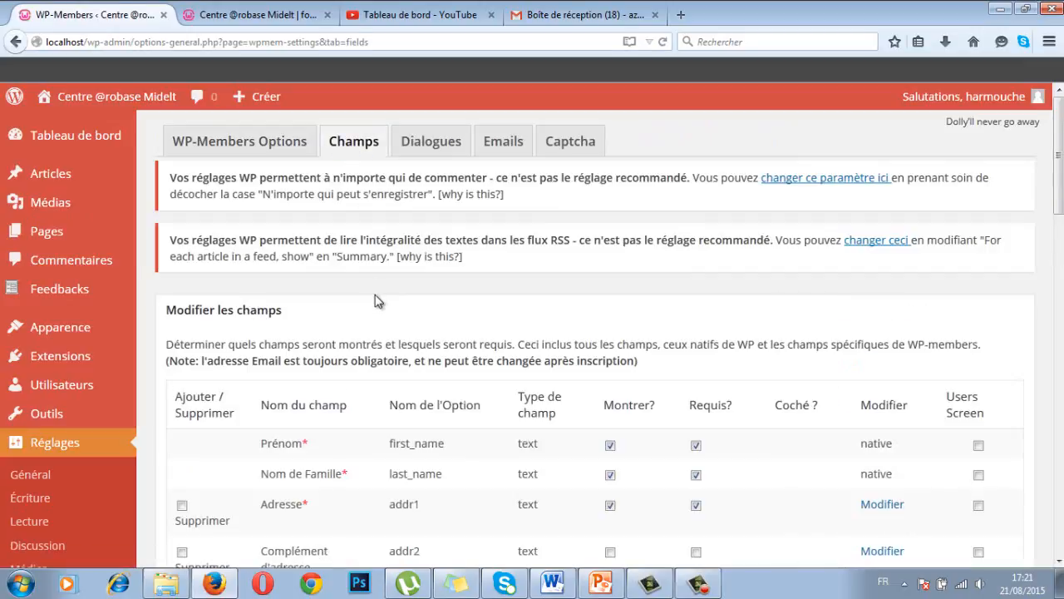
scroll(378, 300, "down", 2)
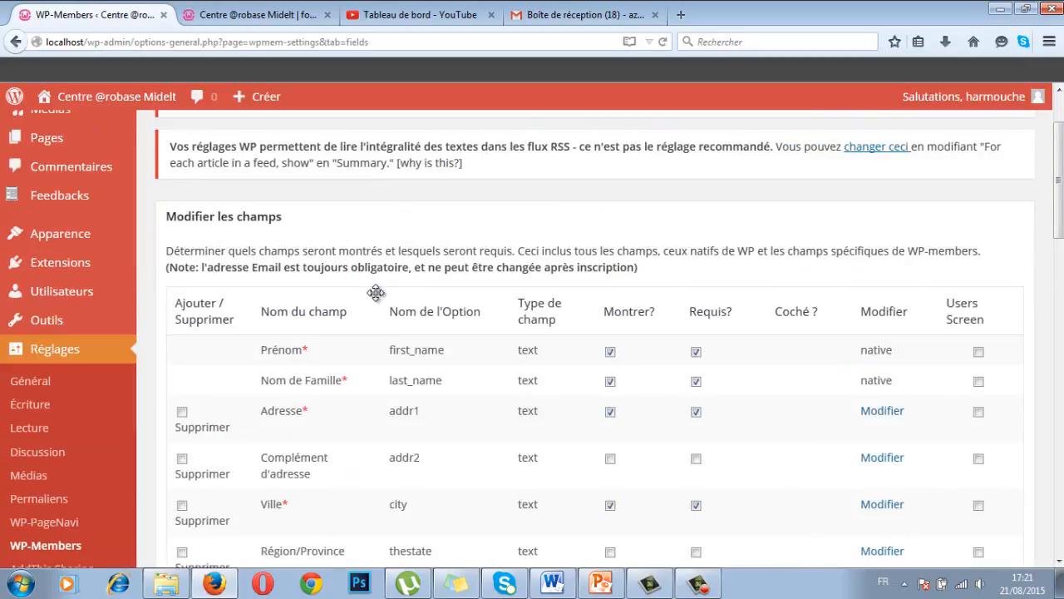
scroll(376, 292, "down", 2)
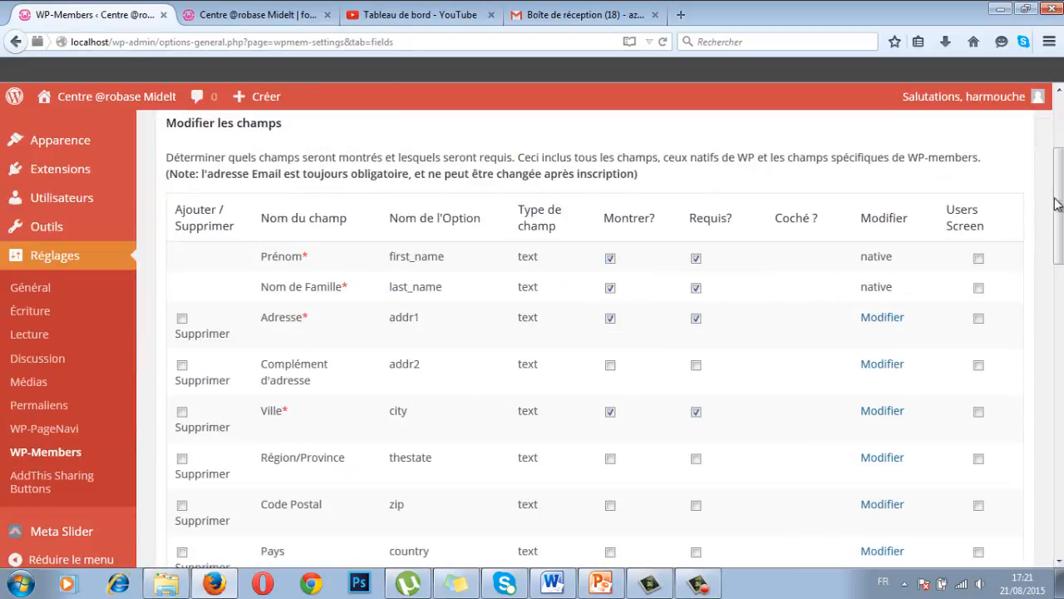
scroll(1060, 190, "down", 1)
left_click_drag(1061, 190, 1059, 284)
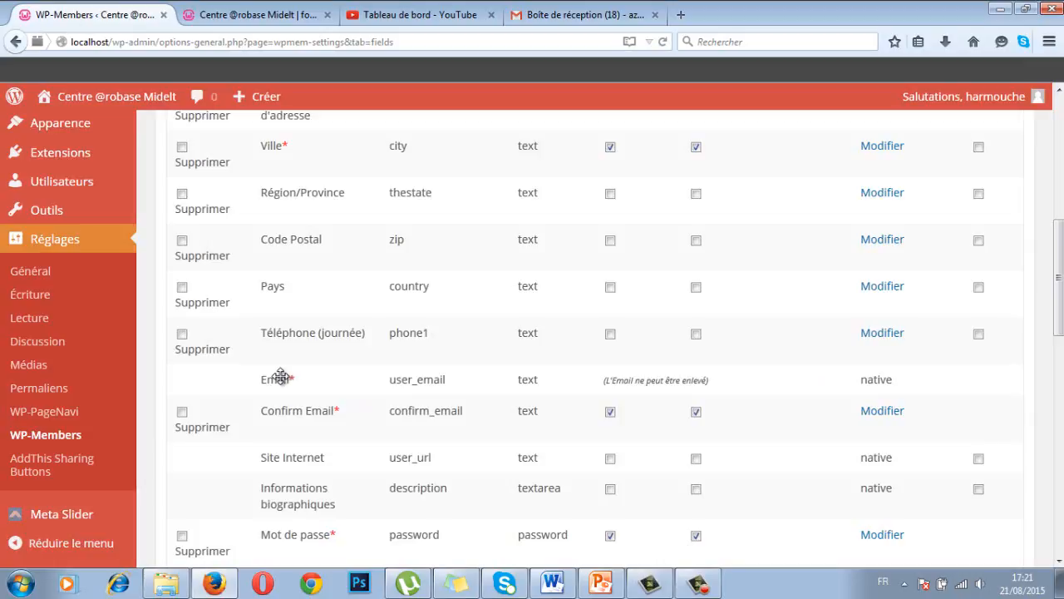
left_click_drag(1060, 325, 1060, 243)
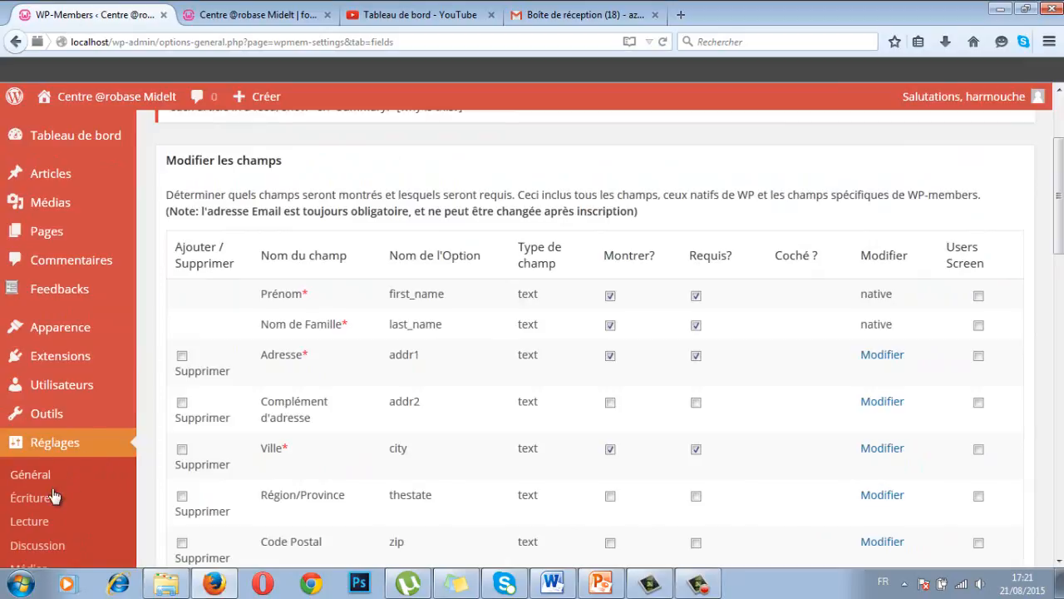
left_click(33, 549)
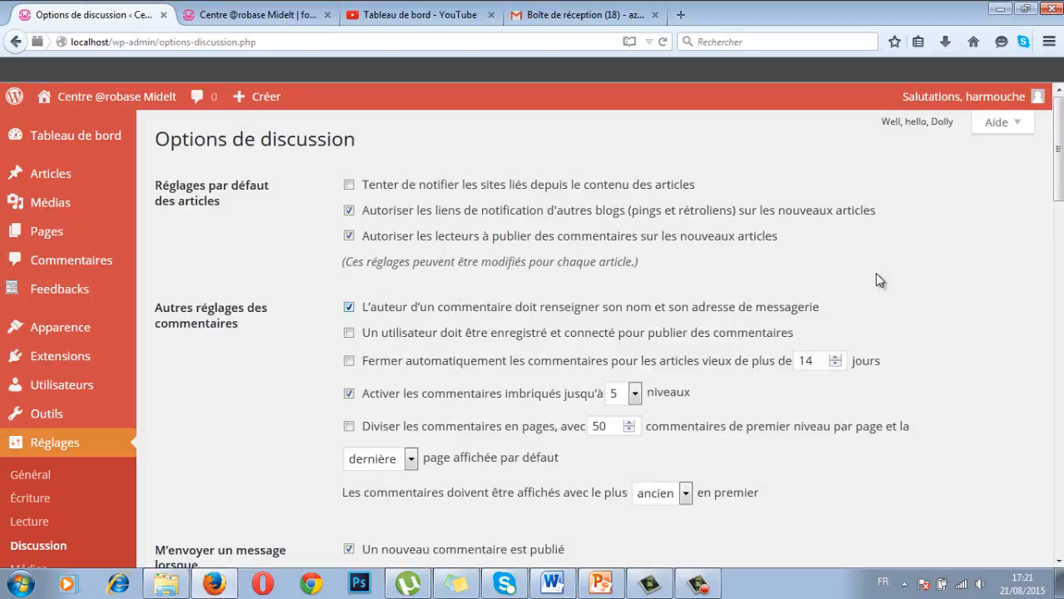
Step: Set comments to be displayed with the most recent (récent) first in the discussion settings
scroll(416, 249, "down", 3)
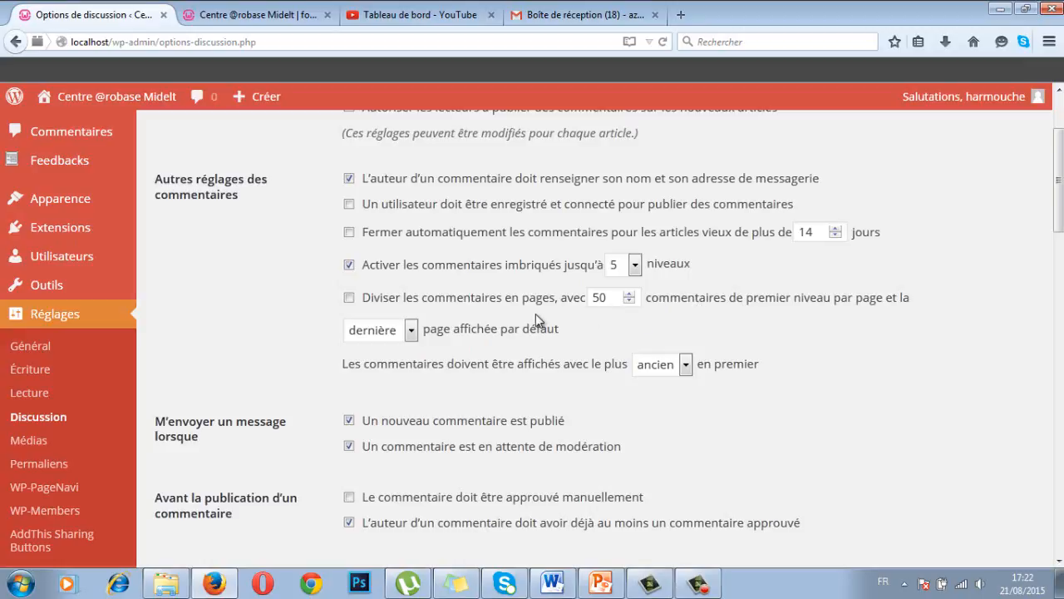
scroll(536, 314, "down", 3)
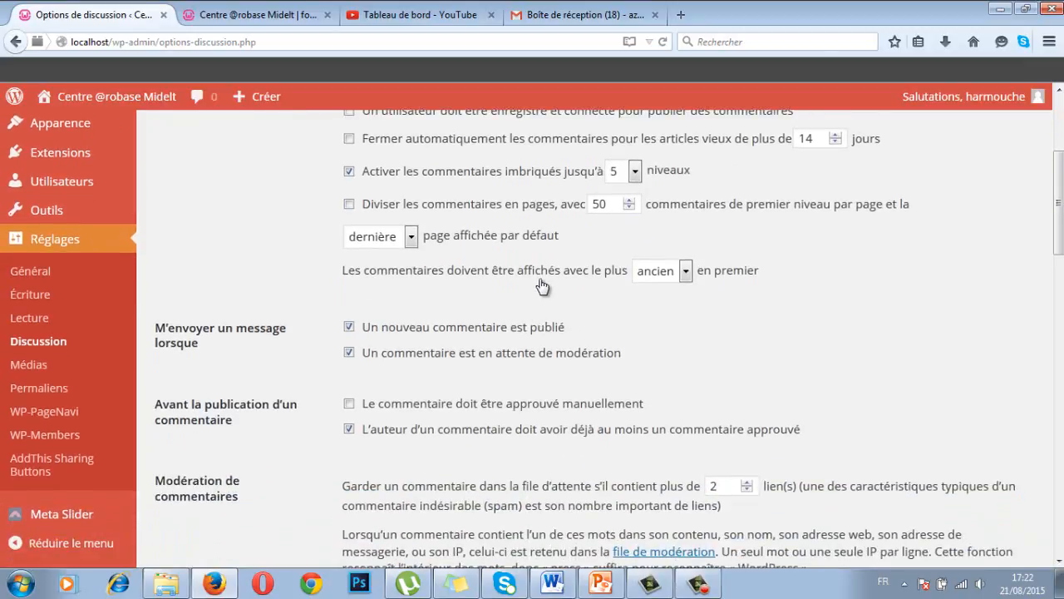
left_click(686, 272)
left_click(670, 309)
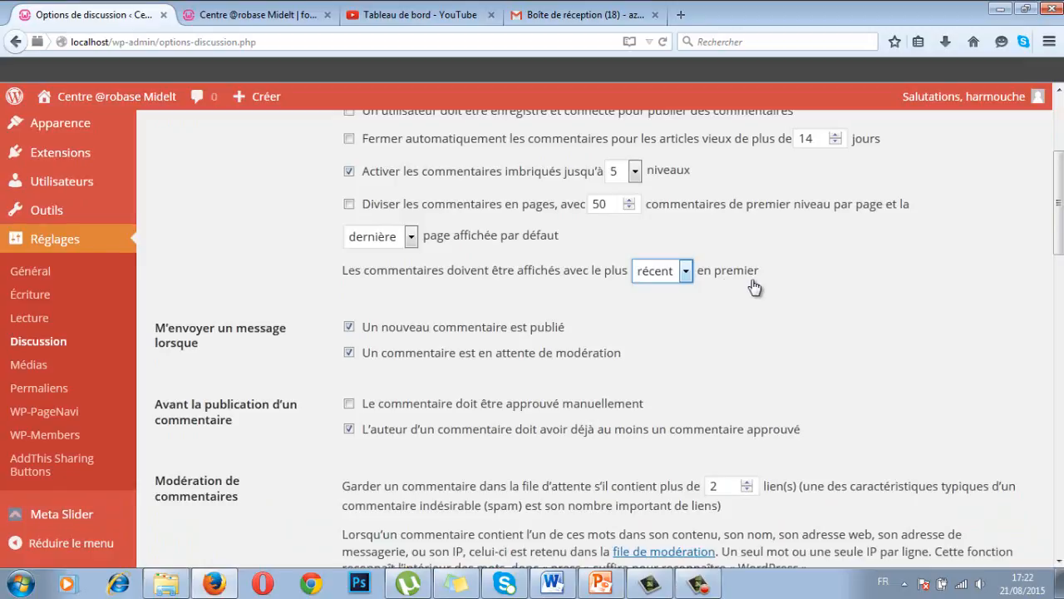
Step: Require each comment to be manually approved before publication
scroll(297, 319, "down", 5)
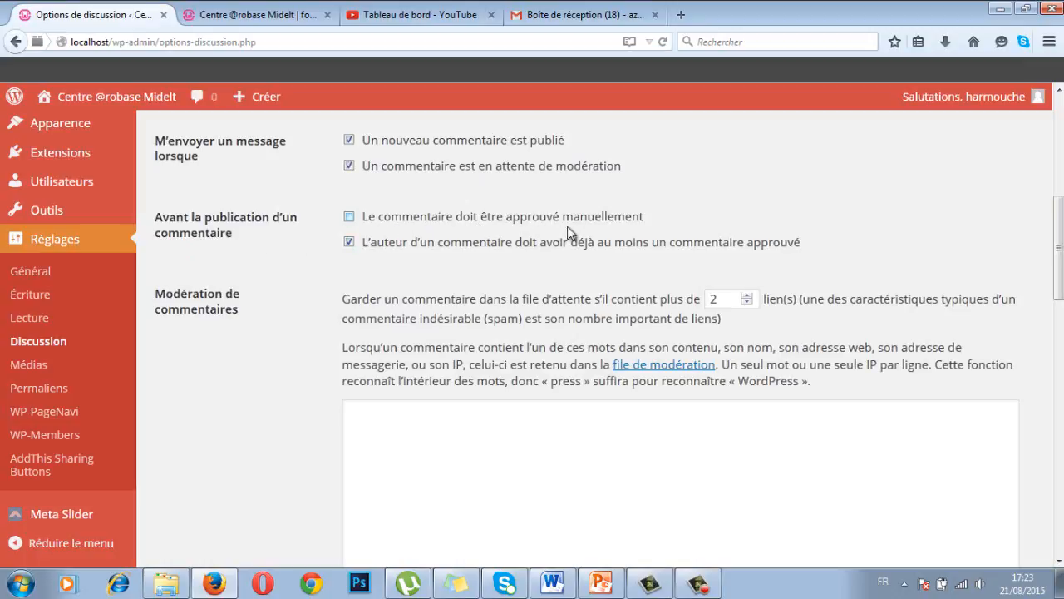
left_click(350, 218)
scroll(734, 287, "down", 2)
scroll(728, 298, "up", 2)
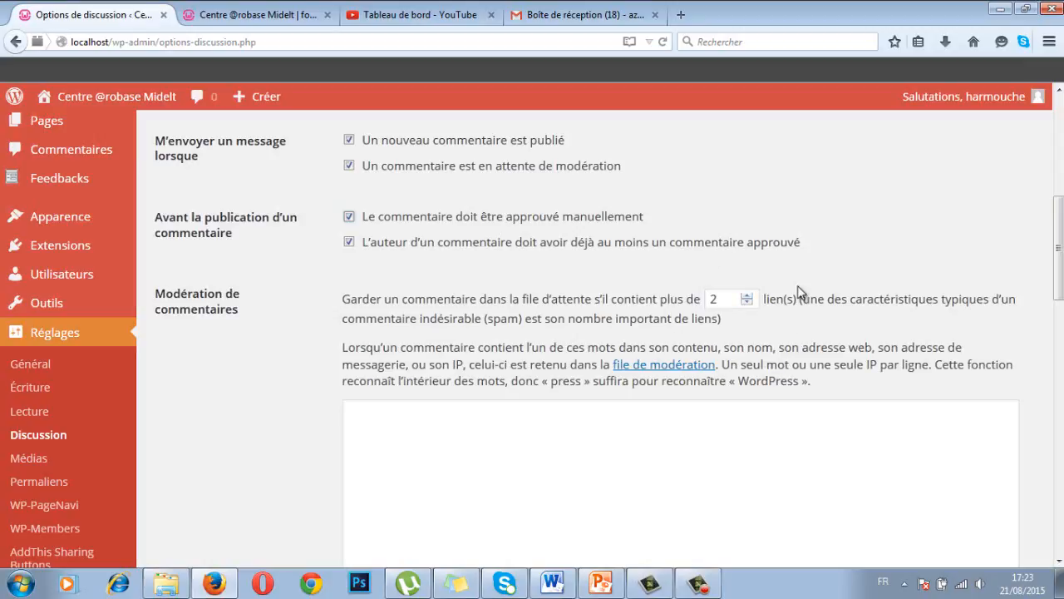
Step: Set the comment moderation threshold so comments containing more than 1 link are held in the queue
left_click_drag(704, 299, 695, 299)
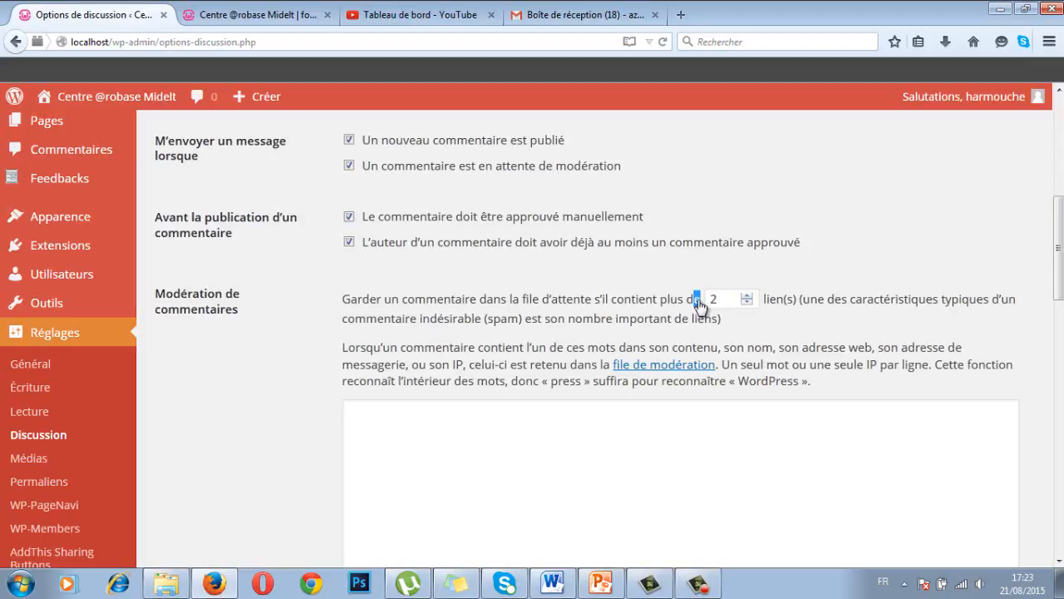
left_click(750, 295)
double_click(748, 302)
left_click(674, 420)
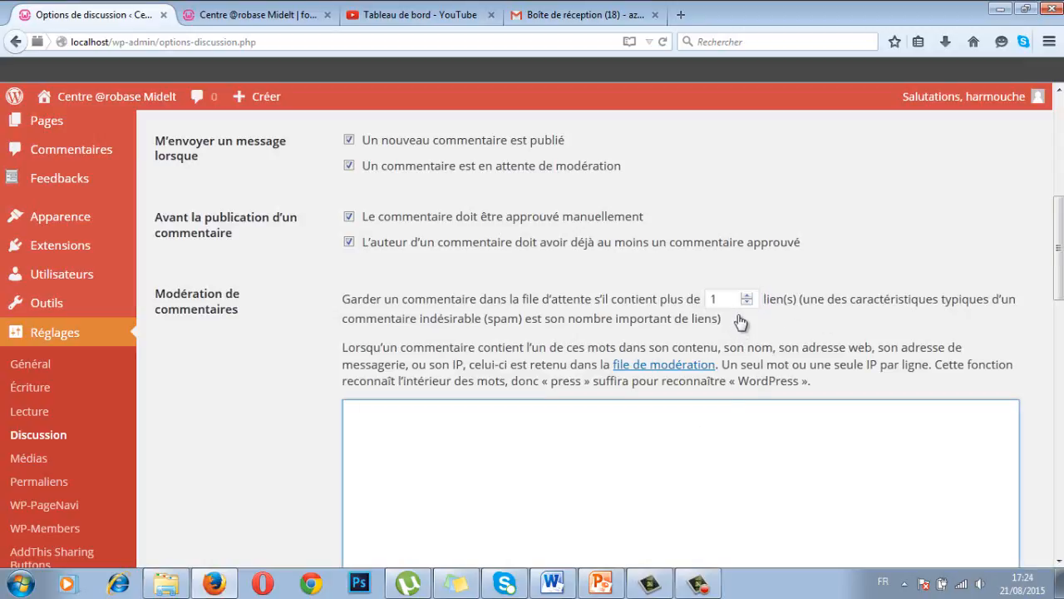
Step: Review the moderation and blacklist word fields and the avatar options, and save the discussion settings
scroll(683, 436, "down", 2)
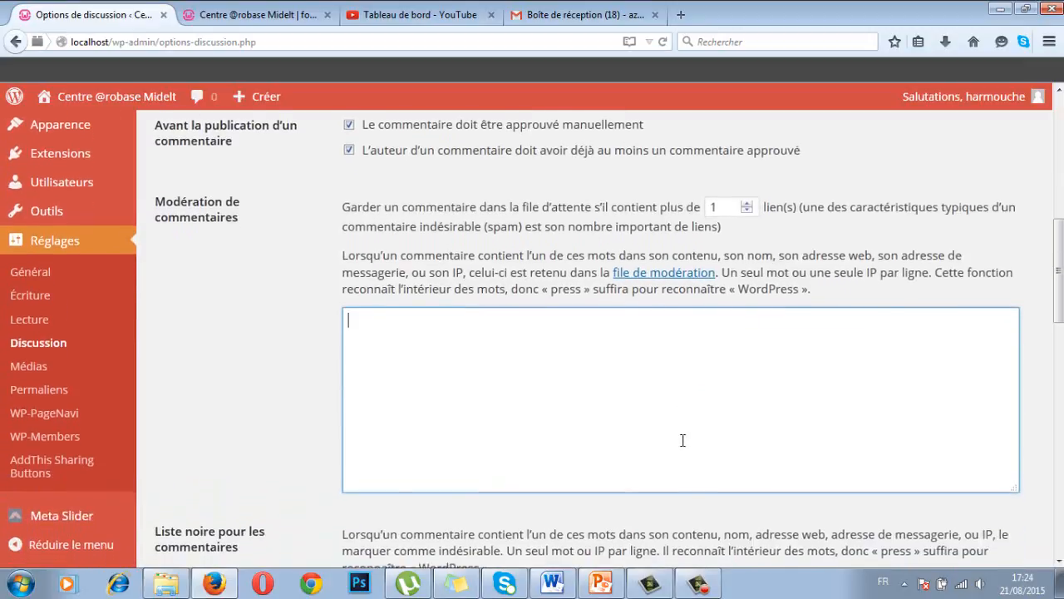
scroll(654, 406, "down", 6)
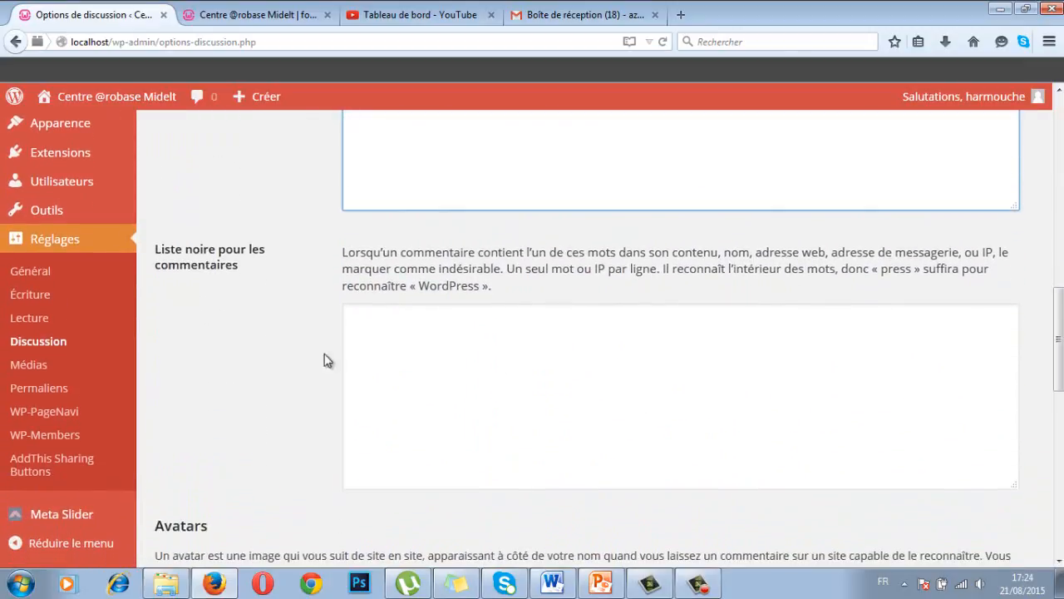
left_click(385, 354)
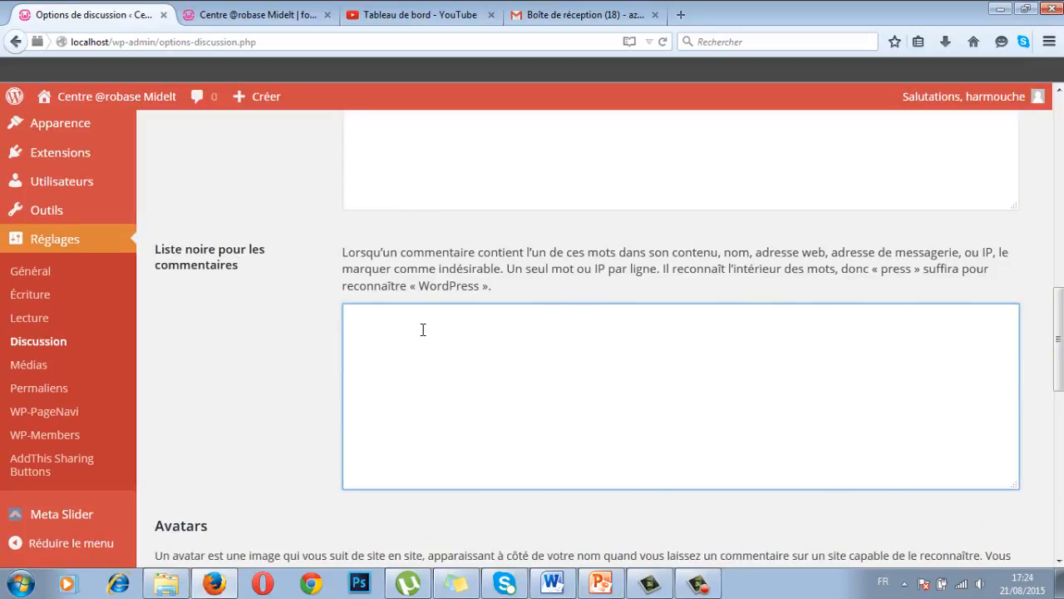
scroll(422, 330, "down", 6)
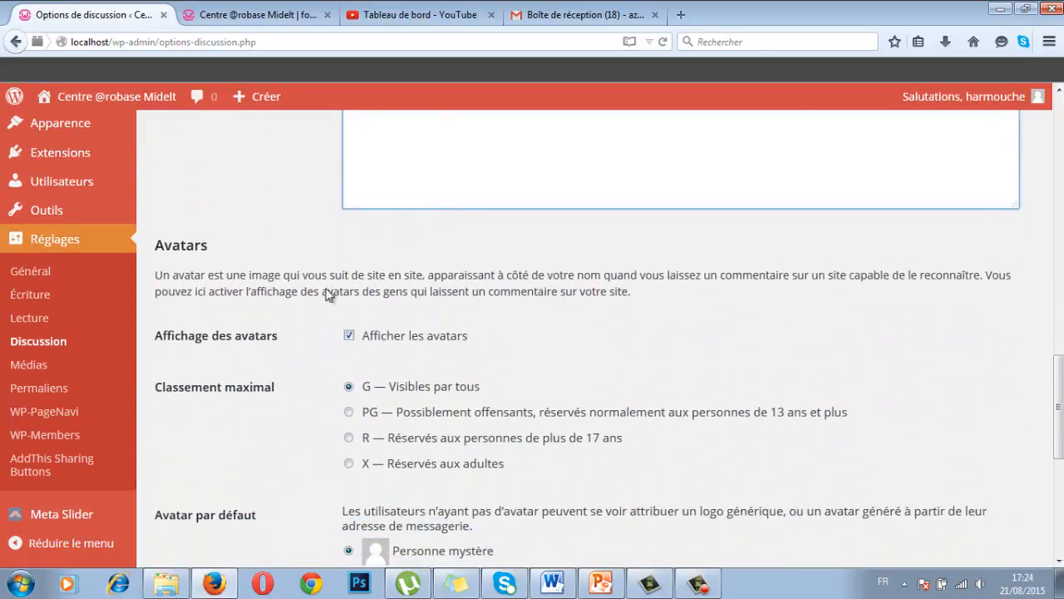
scroll(258, 251, "down", 2)
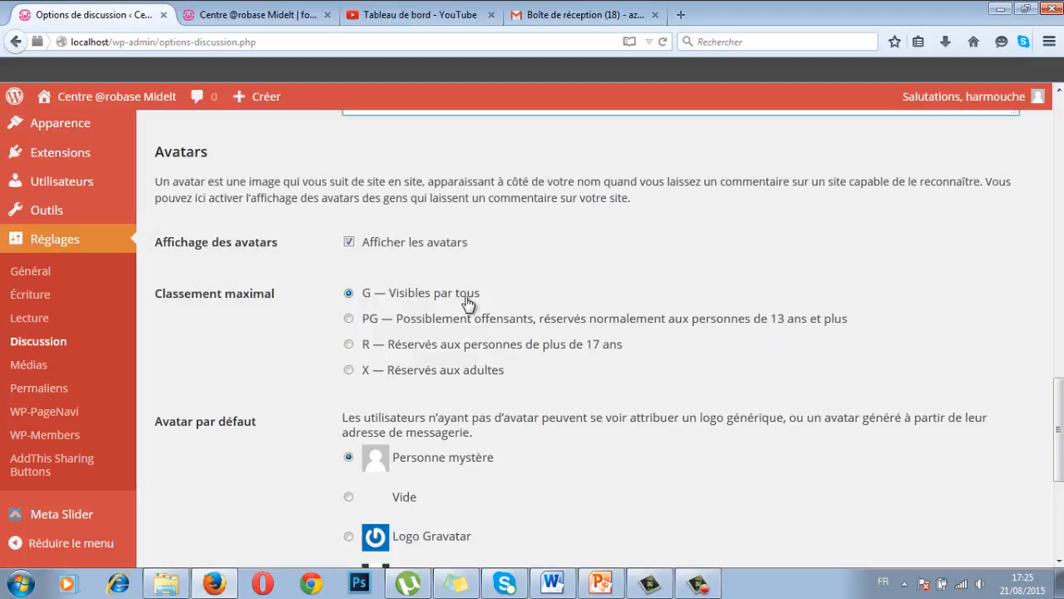
scroll(480, 304, "down", 1)
scroll(480, 303, "down", 5)
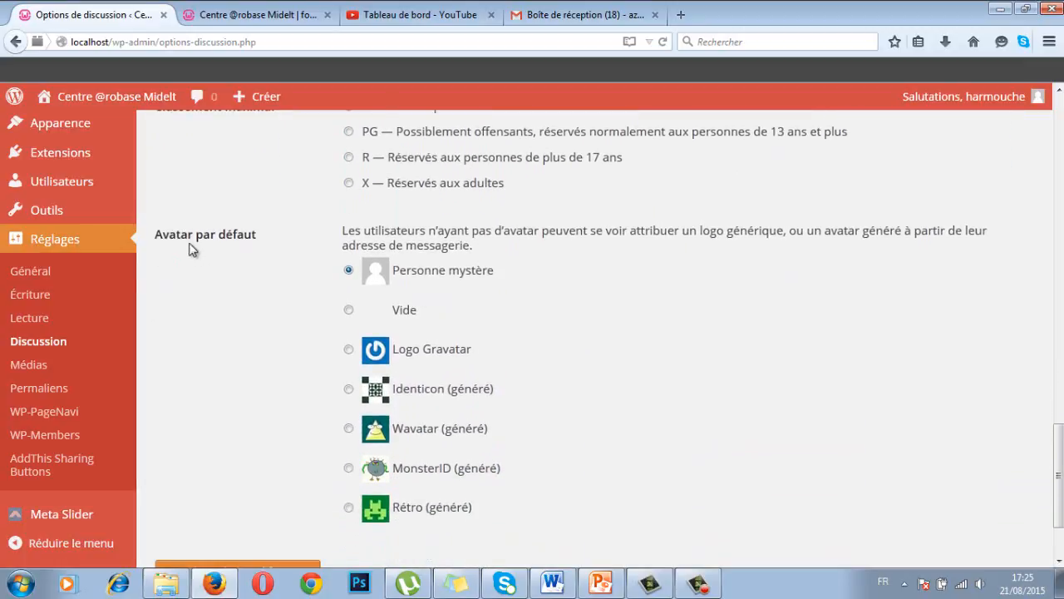
scroll(295, 245, "up", 7)
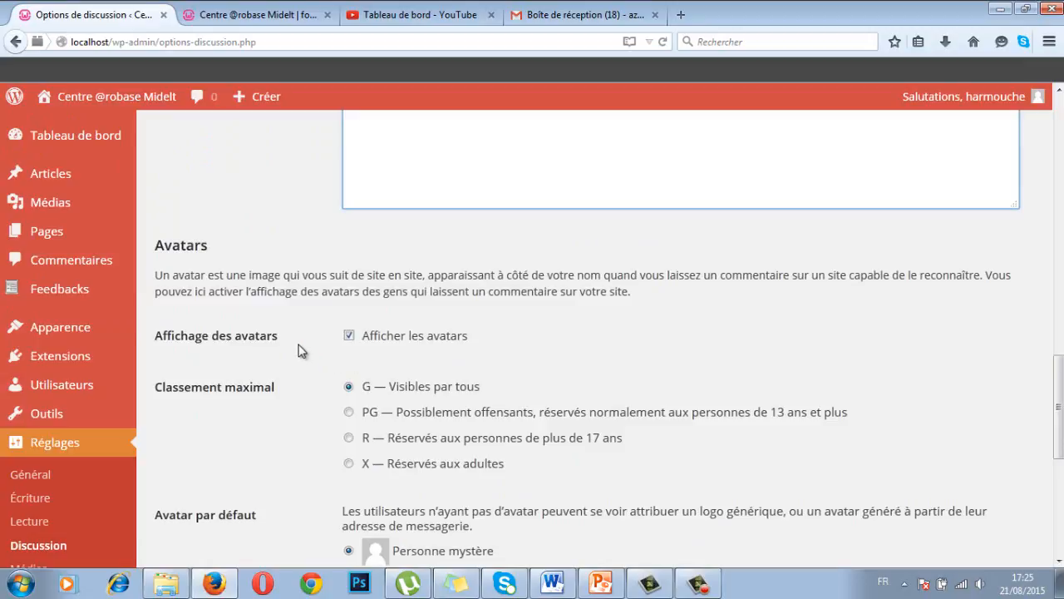
scroll(298, 350, "down", 2)
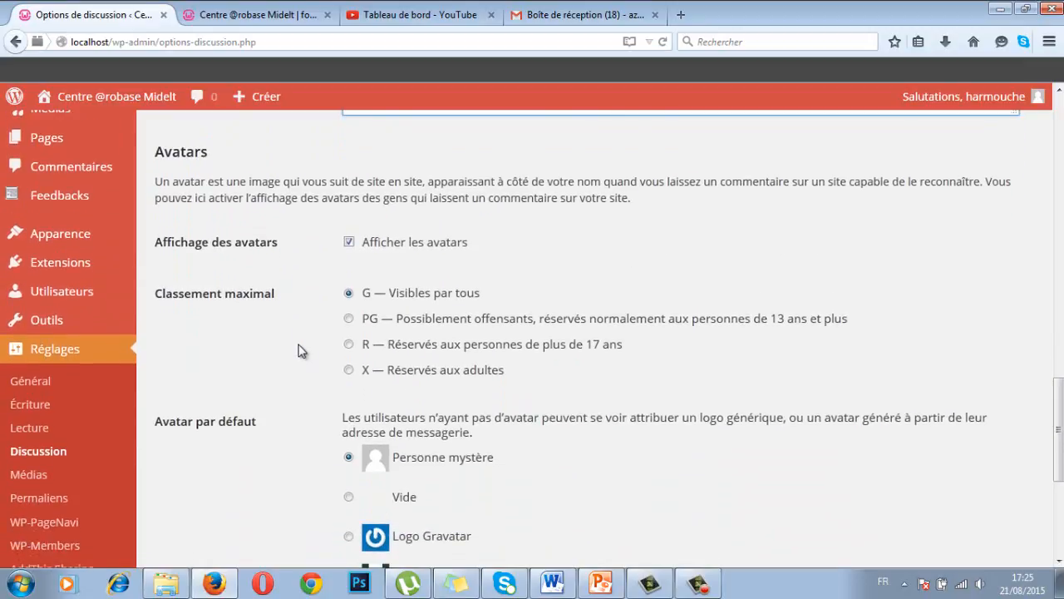
scroll(298, 350, "down", 2)
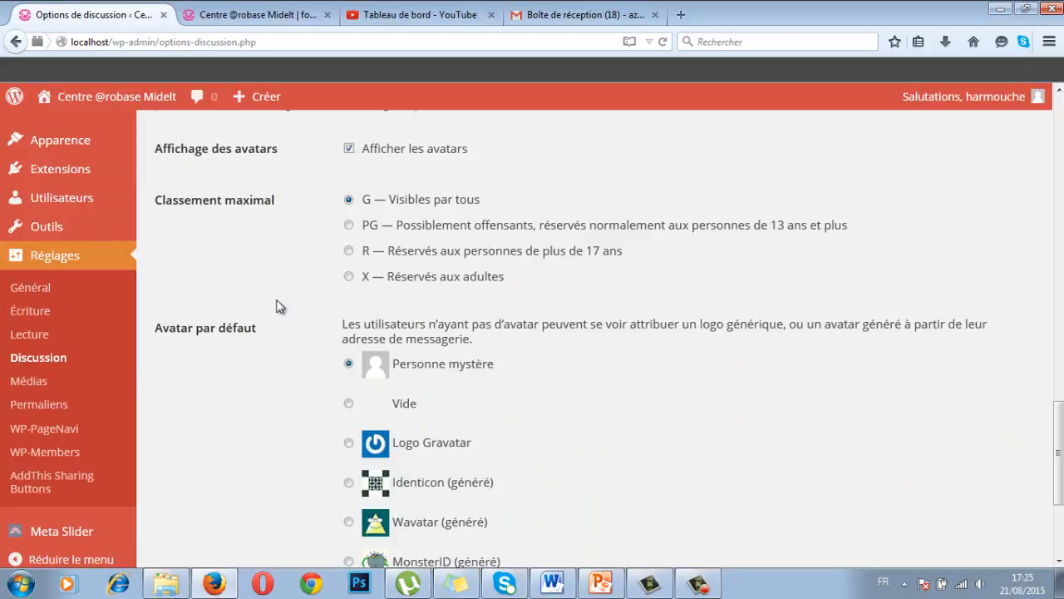
scroll(279, 307, "down", 2)
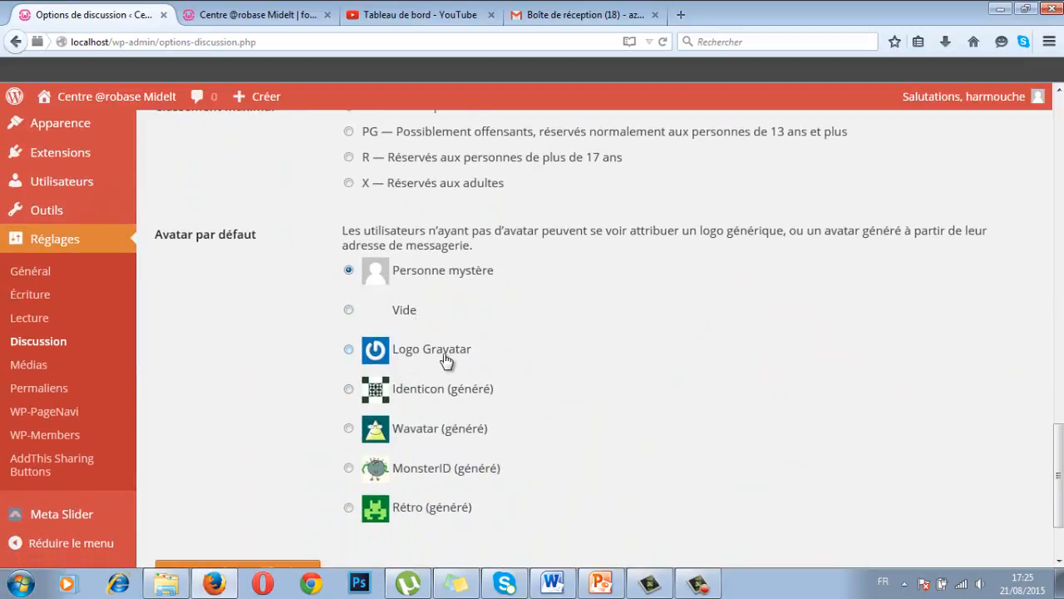
scroll(371, 433, "down", 2)
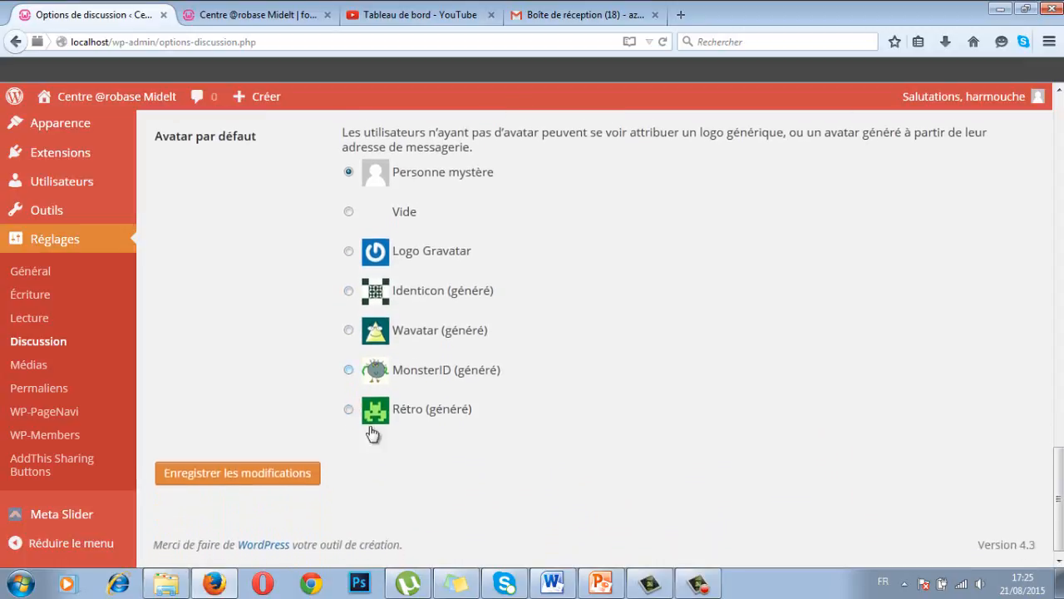
left_click(304, 471)
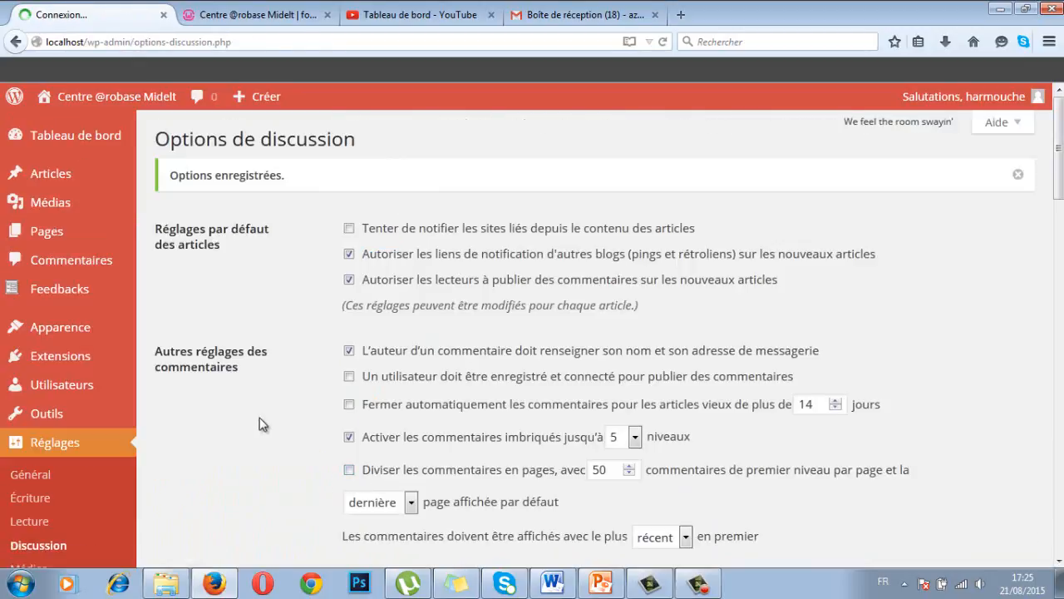
Step: Open the media settings, review the image sizes and file upload organization, and save the page
scroll(259, 422, "down", 2)
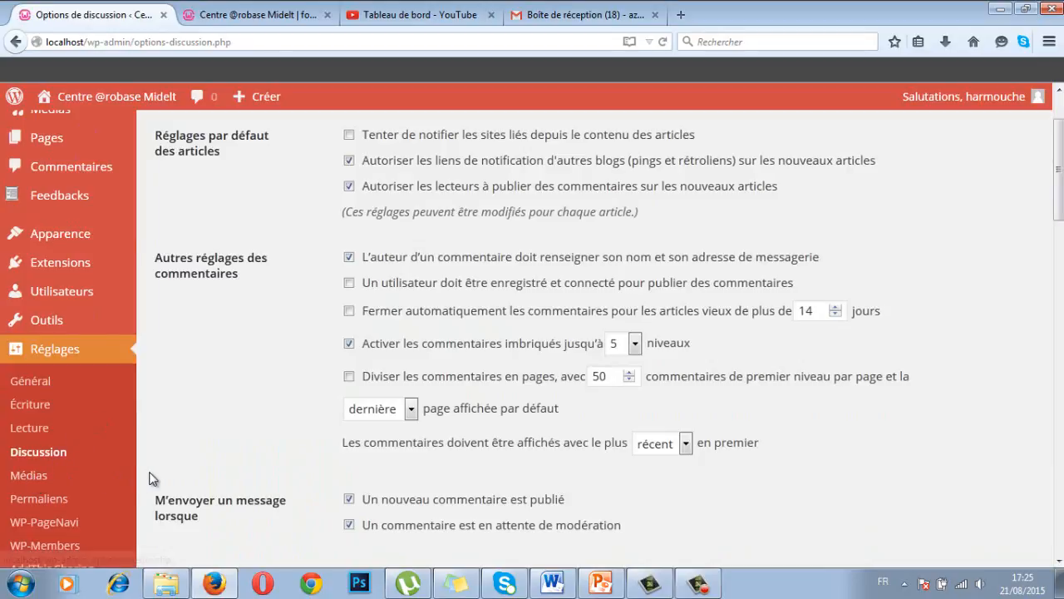
left_click(35, 479)
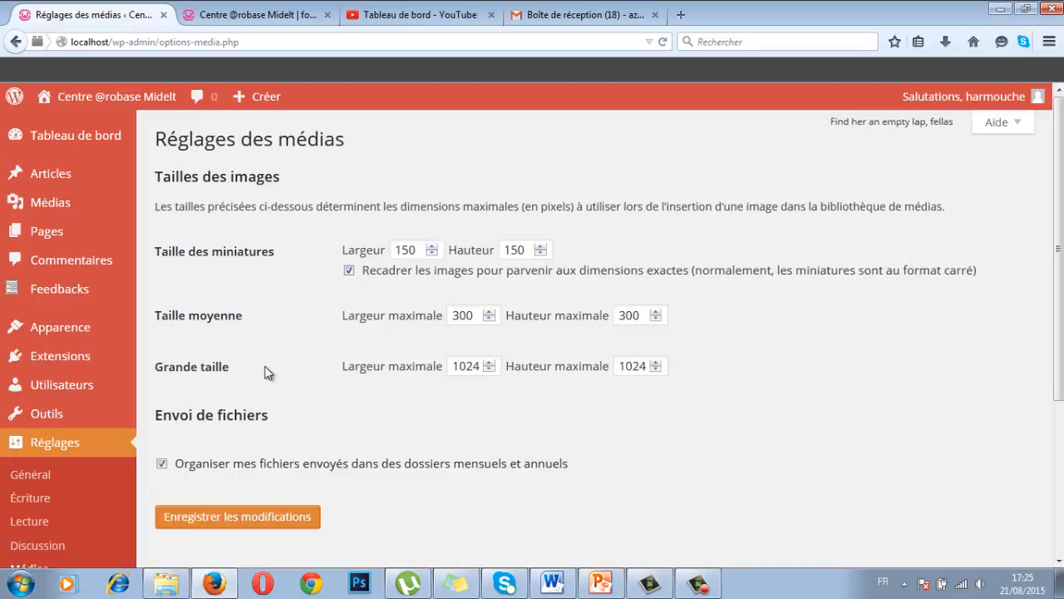
scroll(249, 305, "down", 2)
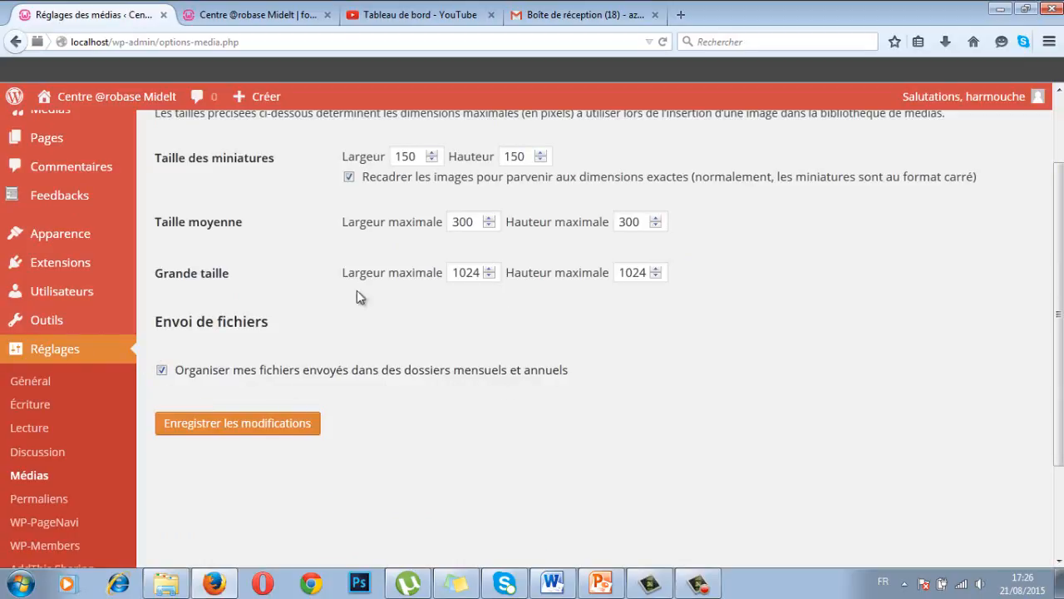
left_click(279, 424)
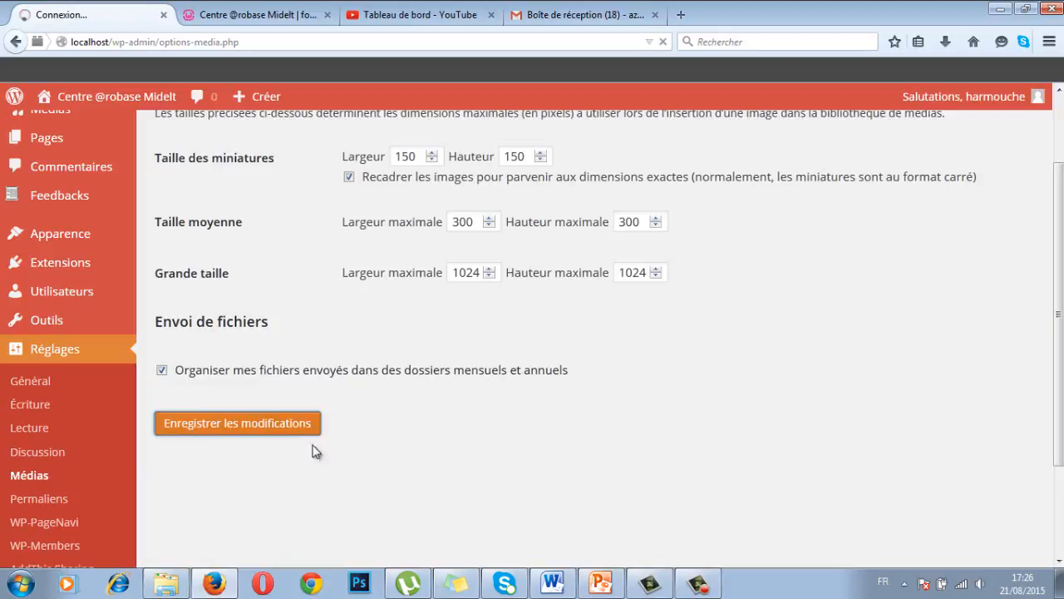